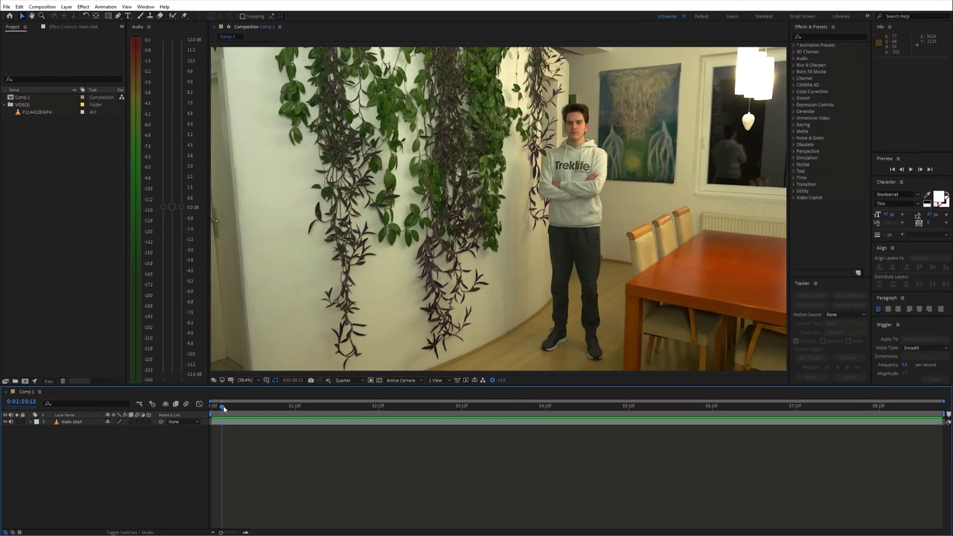
# - Duplicate the main shot layer at 0:01:50:10 and name the copy body
pyautogui.moveTo(356, 406); pyautogui.dragTo(638, 396)
pyautogui.moveTo(700, 387); pyautogui.dragTo(845, 368)
pyautogui.moveTo(936, 379); pyautogui.dragTo(223, 420)
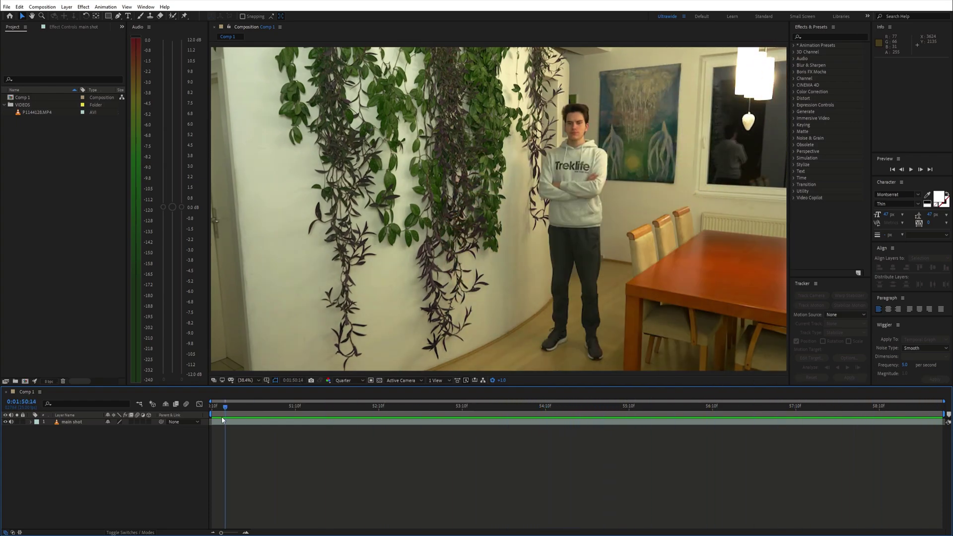
pyautogui.click(74, 422)
pyautogui.hotkey('ctrl', 'd')
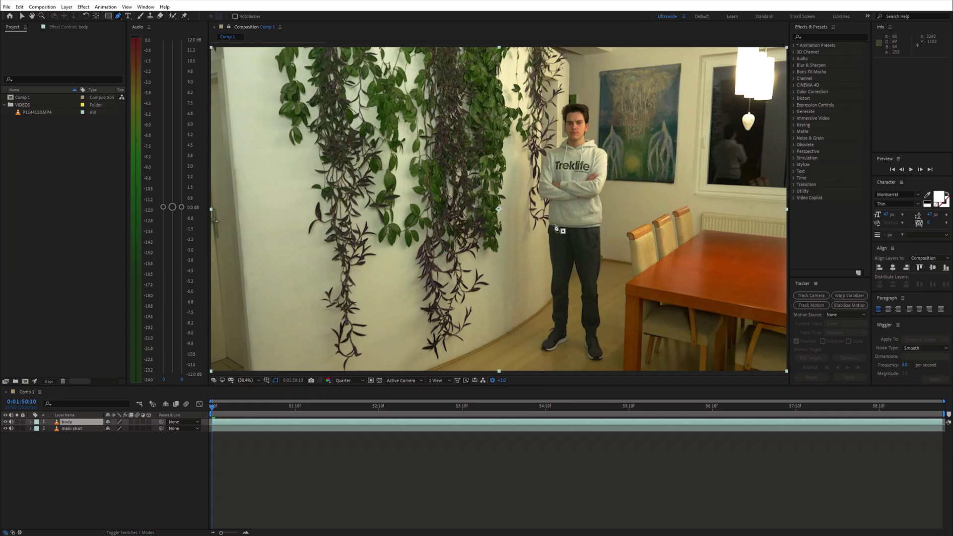
# - Draw a closed Pen mask on the body layer around the standing man's whole outline, from shoes to head
pyautogui.scroll(7, 571, 357)
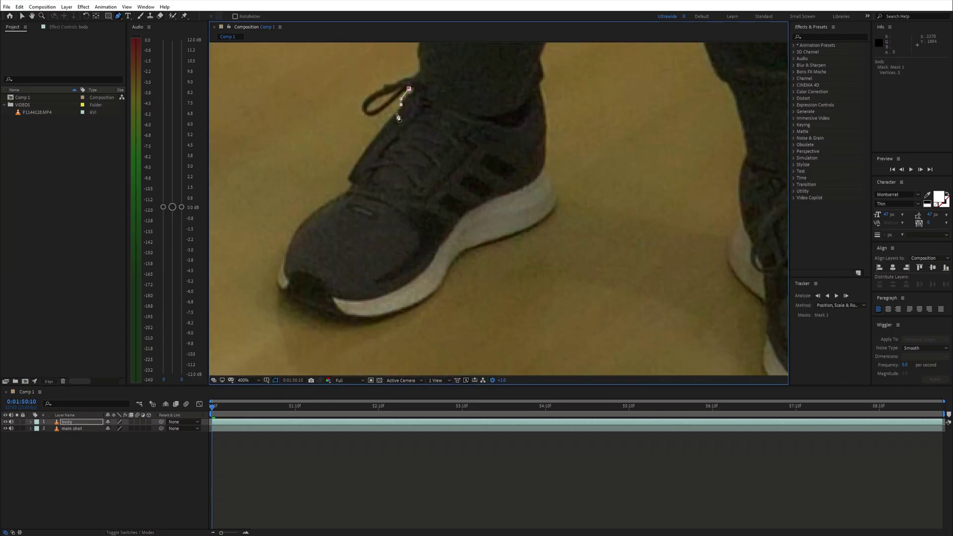
pyautogui.click(495, 171)
pyautogui.click(427, 283)
pyautogui.click(358, 276)
pyautogui.click(562, 214)
pyautogui.click(565, 237)
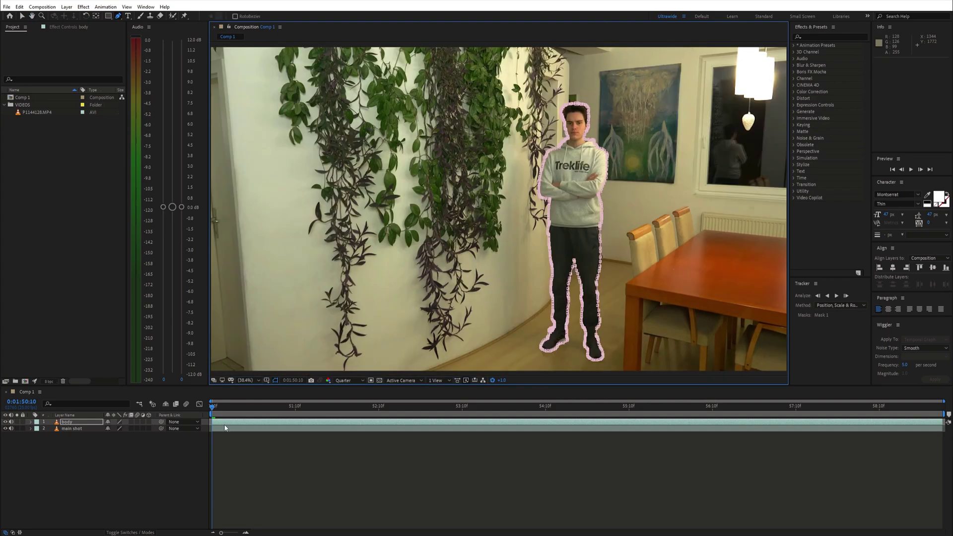
# - Freeze the masked body layer on its current frame
pyautogui.rightClick(222, 425)
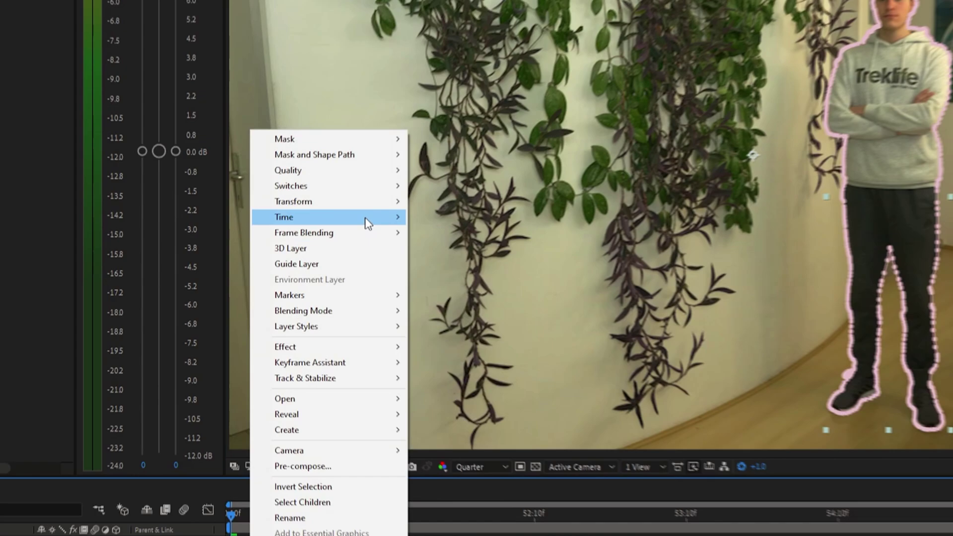
pyautogui.moveTo(300, 243)
pyautogui.click(522, 262)
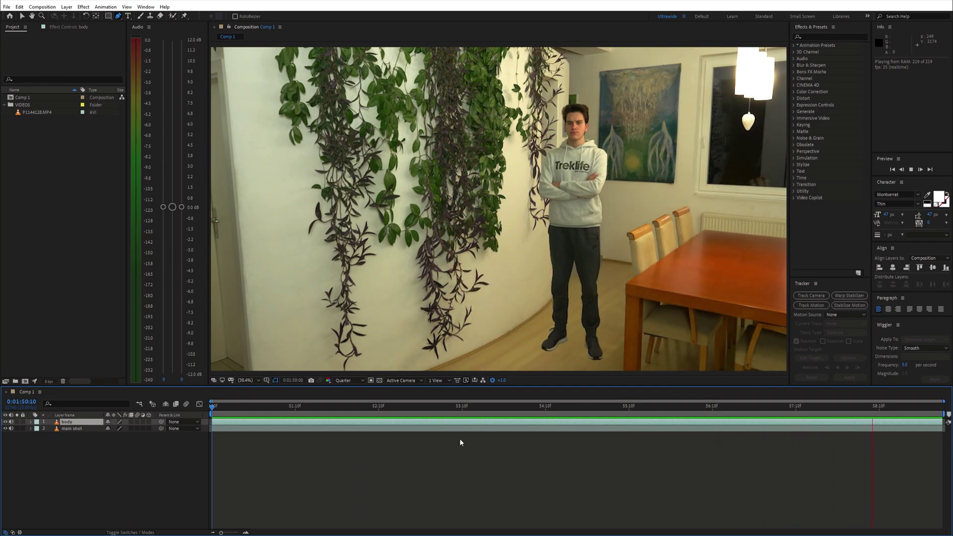
# - Create a new null object in the composition
pyautogui.rightClick(379, 467)
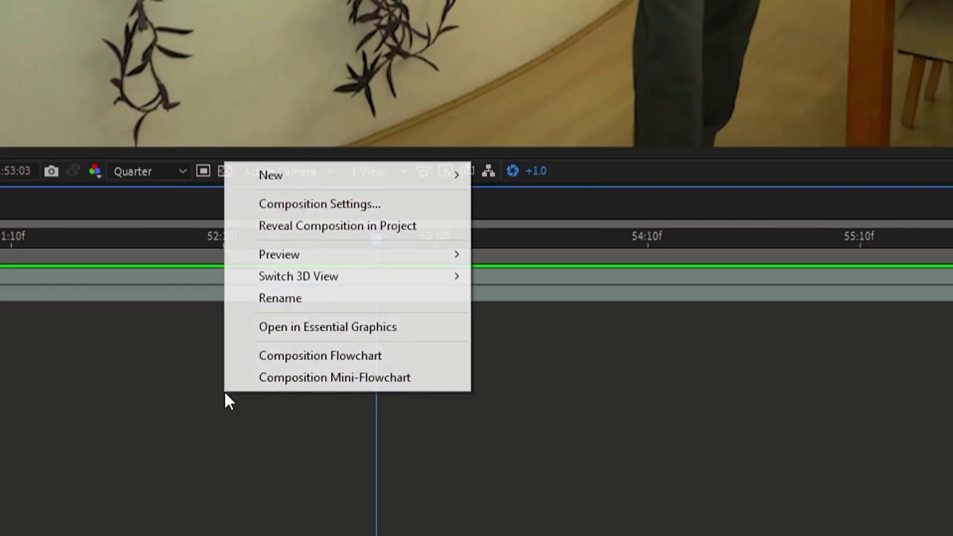
pyautogui.moveTo(383, 178)
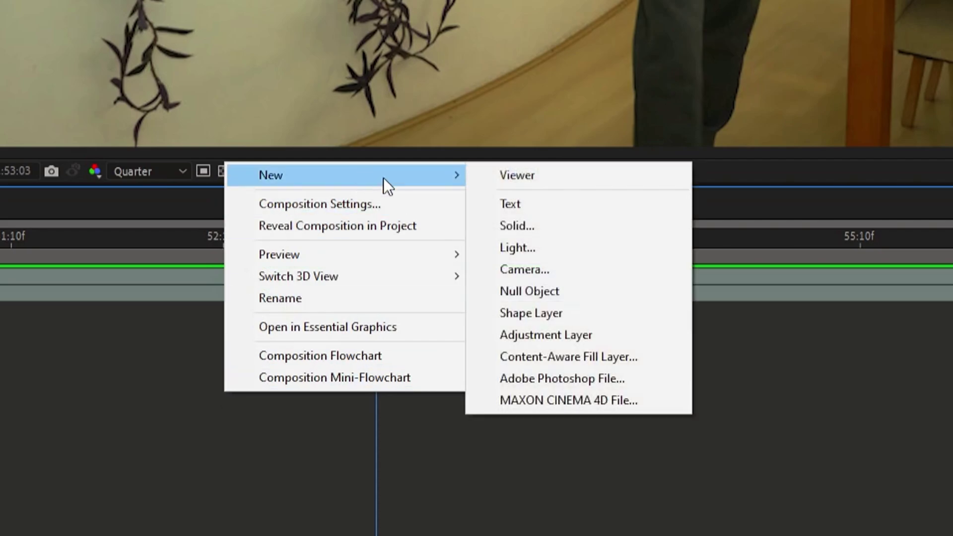
pyautogui.click(596, 289)
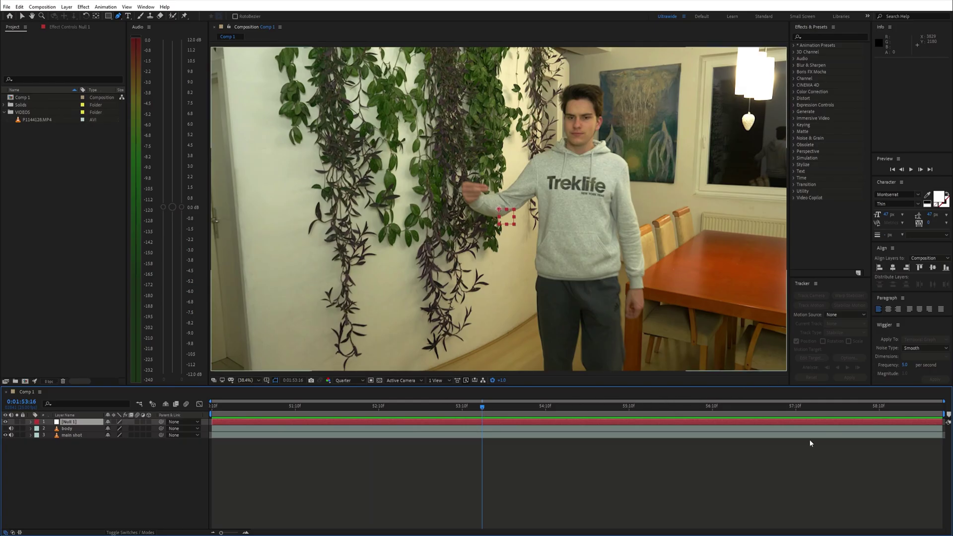
# - Start Track Motion on the main shot layer and place its track point on the man's fingertips
pyautogui.click(807, 436)
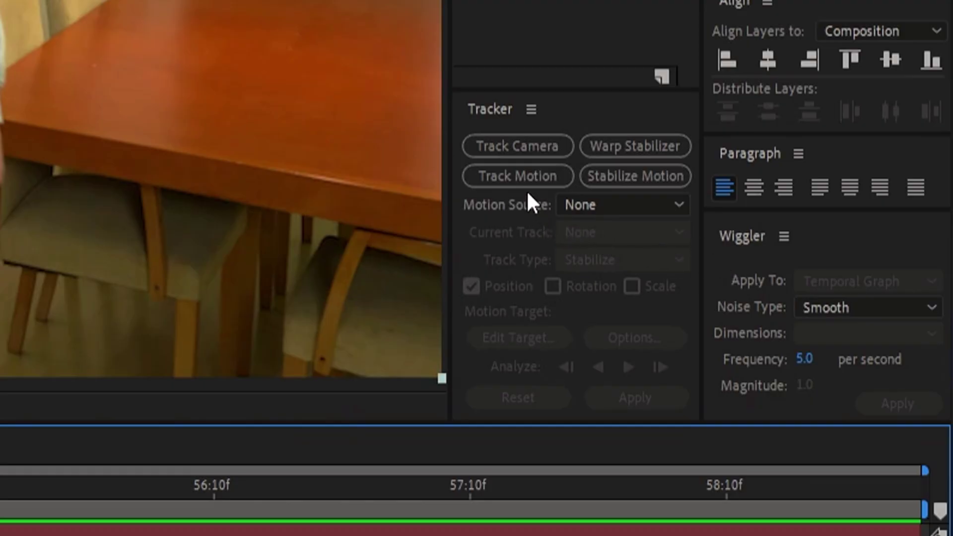
pyautogui.click(524, 185)
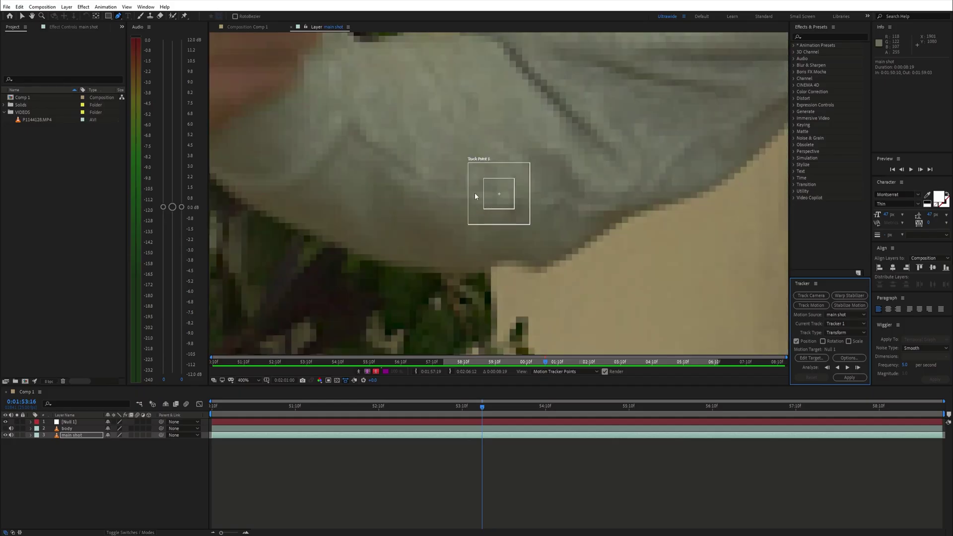
pyautogui.scroll(-2, 475, 196)
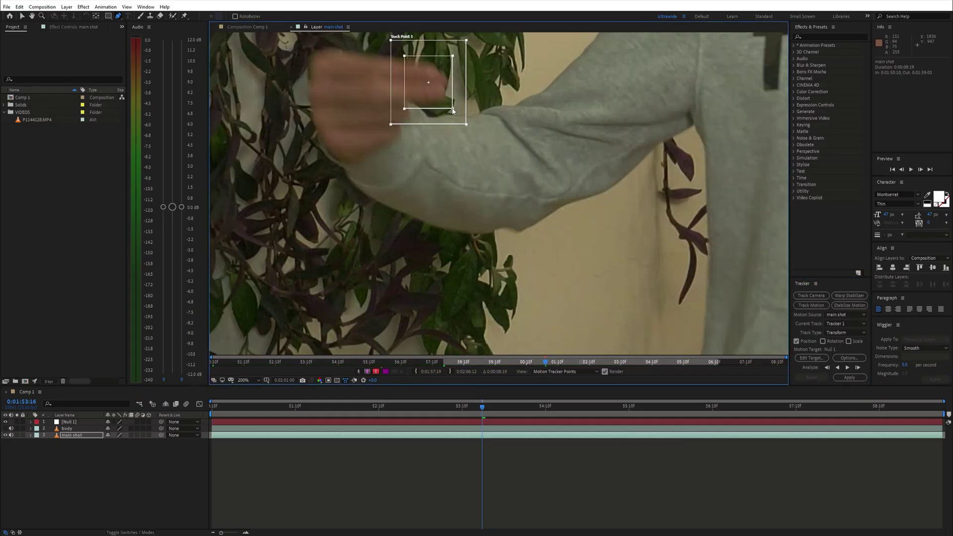
pyautogui.scroll(-1, 511, 188)
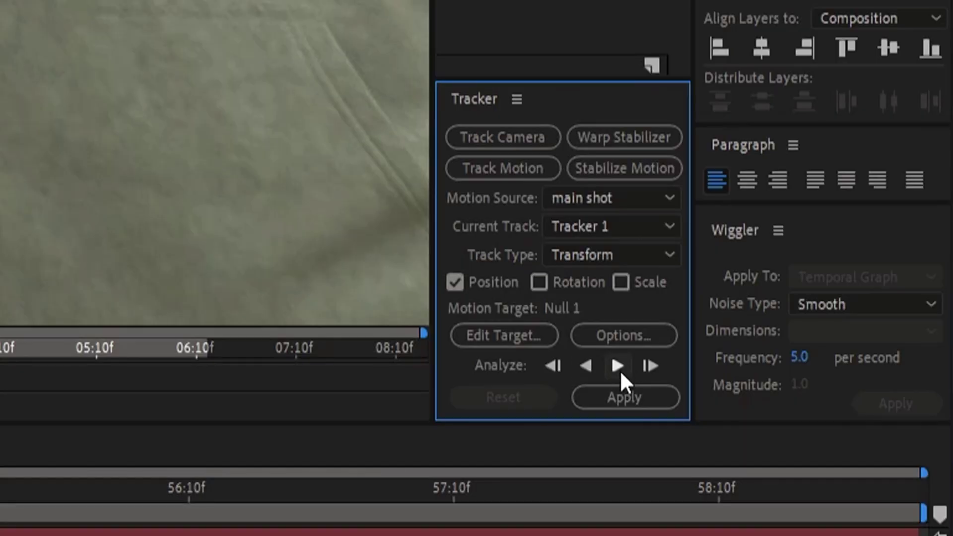
# - Analyze the fingertips' motion forward through the shot and correct the track point where it drifts off the hand
pyautogui.click(848, 368)
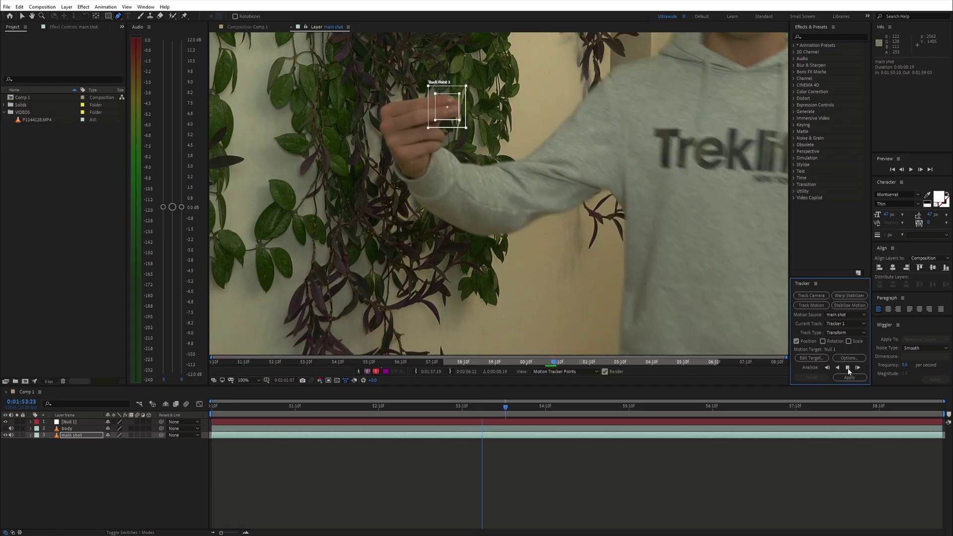
pyautogui.click(847, 367)
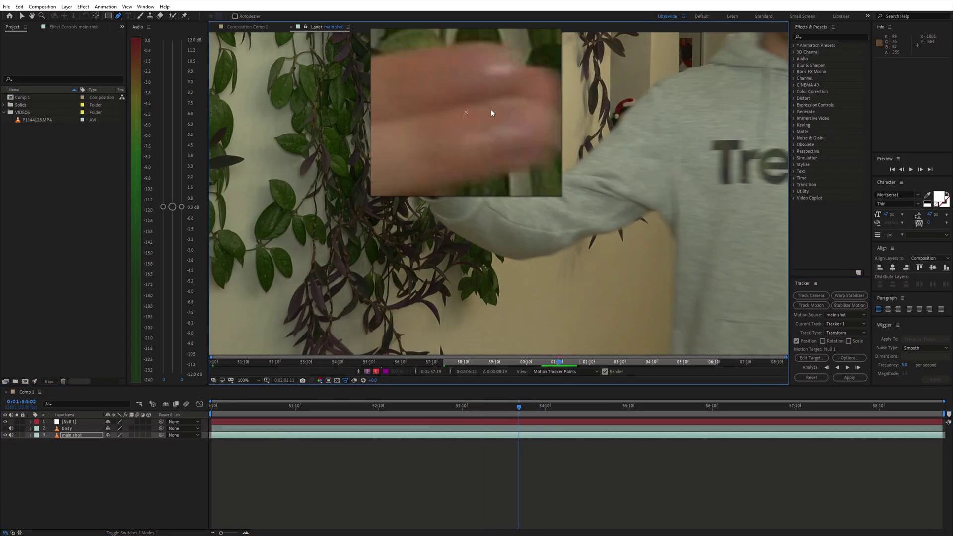
pyautogui.click(848, 367)
pyautogui.moveTo(713, 413); pyautogui.dragTo(452, 408)
pyautogui.scroll(1, 526, 240)
pyautogui.scroll(-1, 526, 240)
pyautogui.moveTo(526, 239); pyautogui.dragTo(623, 264)
pyautogui.hotkey('shift', '/')
pyautogui.moveTo(541, 362)
pyautogui.mouseDown()
pyautogui.moveTo(582, 356)
pyautogui.moveTo(524, 344)
pyautogui.moveTo(598, 367)
pyautogui.mouseUp()
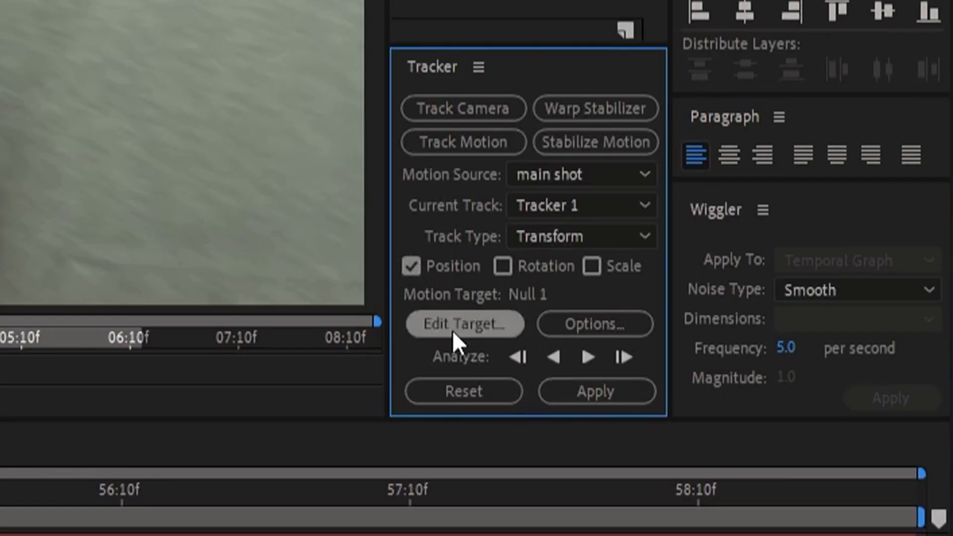
# - Set Null 1 as the motion target and apply the tracking data in X and Y
pyautogui.click(809, 359)
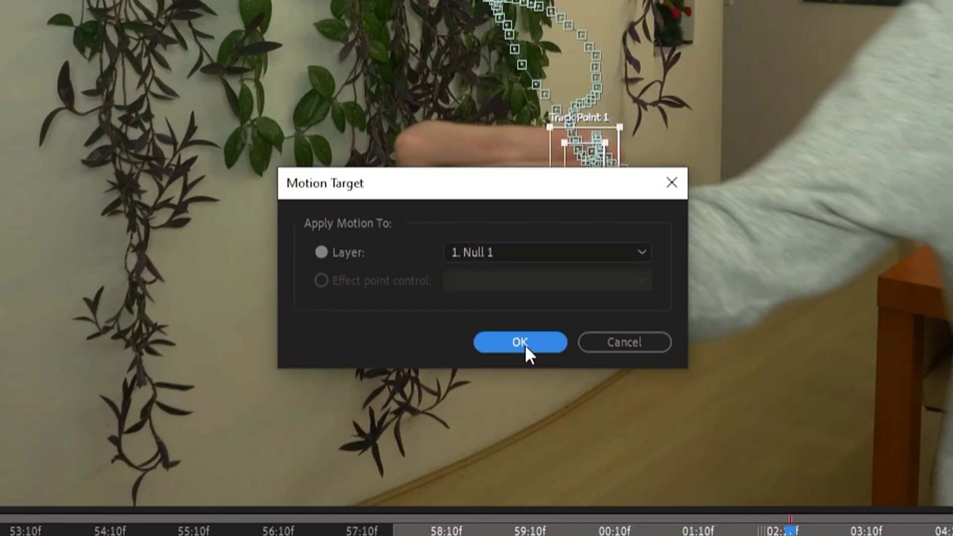
pyautogui.click(526, 345)
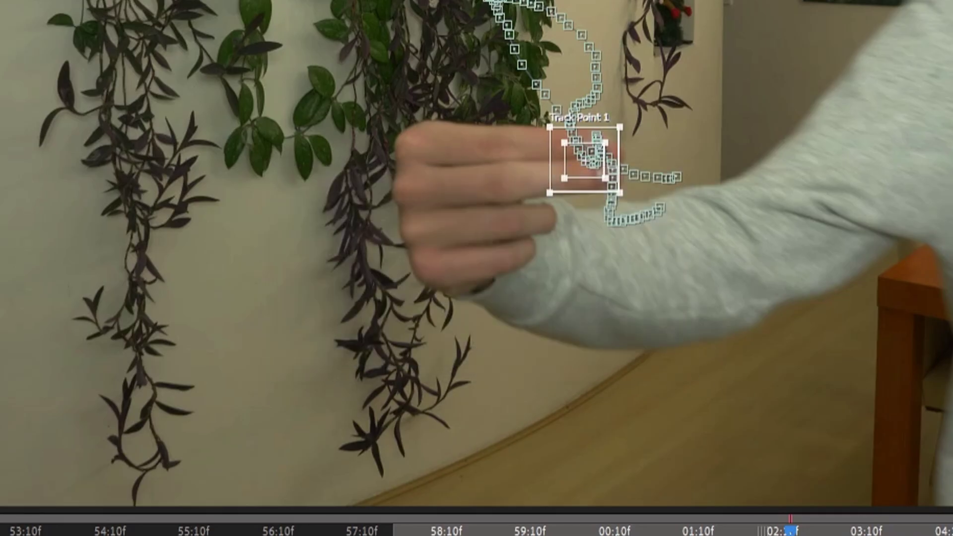
pyautogui.click(582, 439)
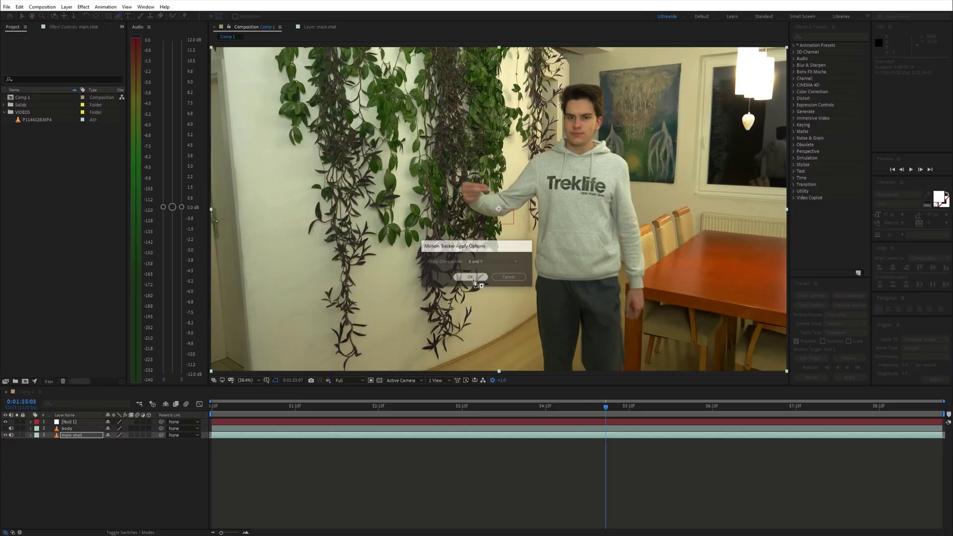
pyautogui.click(471, 277)
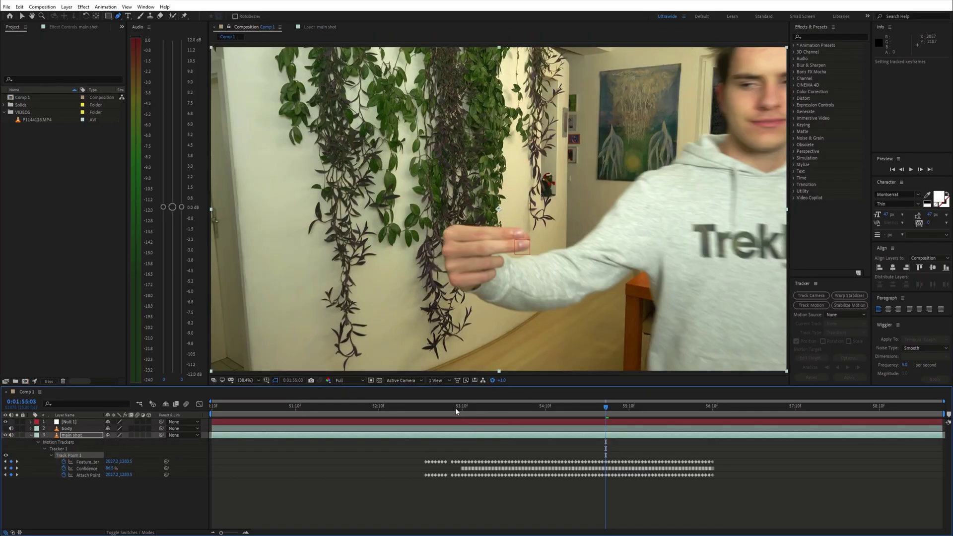
# - Parent the body layer to Null 1 at 0:01:56:10, the end of the tracked movement
pyautogui.moveTo(461, 404); pyautogui.dragTo(713, 415)
pyautogui.click(707, 430)
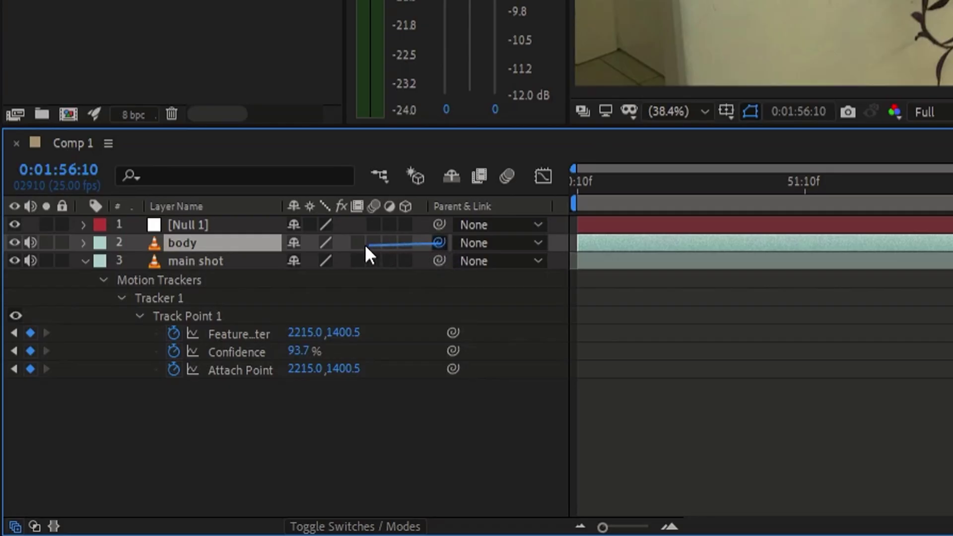
pyautogui.moveTo(365, 247); pyautogui.dragTo(195, 225)
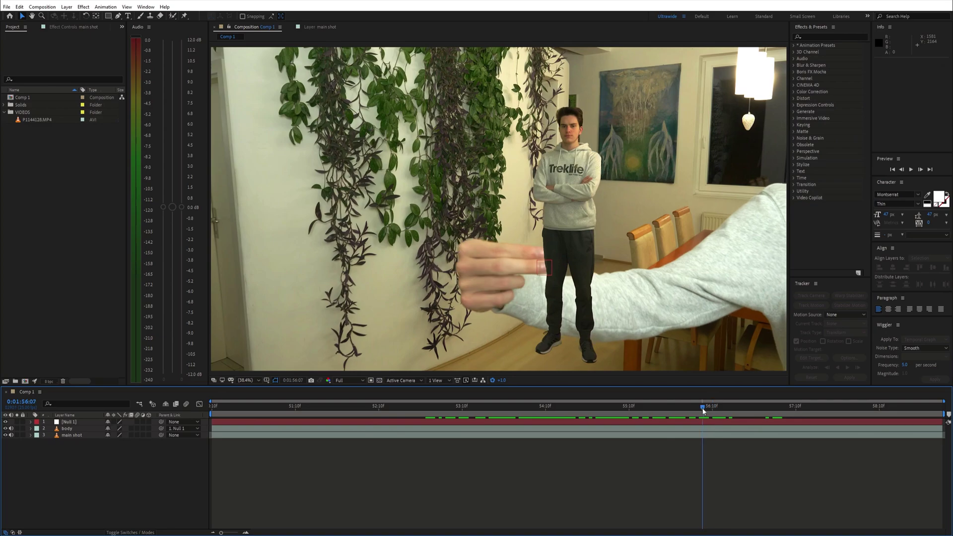
# - Add a 100% Scale keyframe to Null 1 at 0:01:56:10
pyautogui.moveTo(700, 408)
pyautogui.mouseDown()
pyautogui.moveTo(372, 415)
pyautogui.moveTo(740, 432)
pyautogui.moveTo(702, 427)
pyautogui.mouseUp()
pyautogui.hotkey('alt', 'shift', 'p')
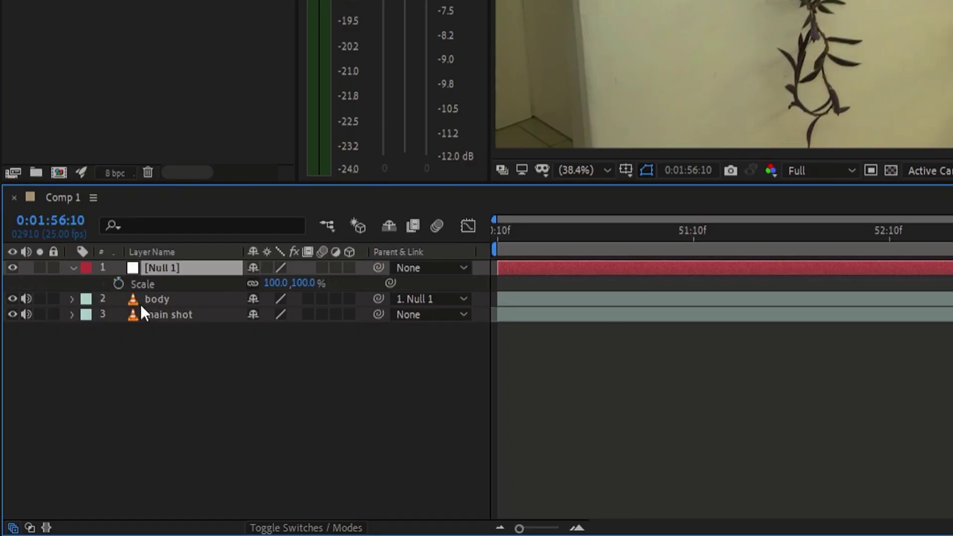
pyautogui.click(123, 285)
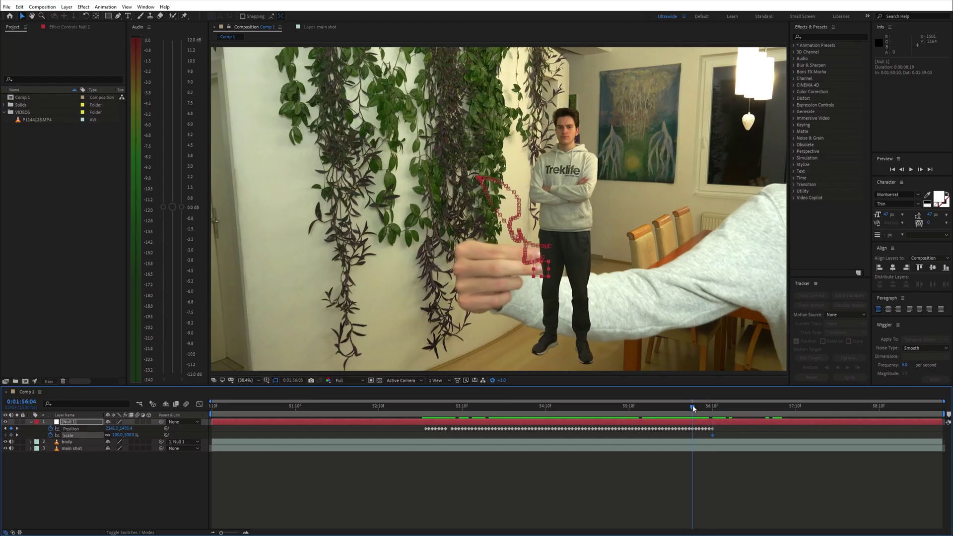
# - Add progressively smaller Scale keyframes to Null 1 at earlier frames so the body figure shrinks towards the start of the tracked movement
pyautogui.press('pageup')
pyautogui.press('pageup')
pyautogui.press('pageup')
pyautogui.press('pageup')
pyautogui.press('pageup')
pyautogui.press('pageup')
pyautogui.press('pageup')
pyautogui.press('pageup')
pyautogui.press('pageup')
pyautogui.press('pageup')
pyautogui.press('pageup')
pyautogui.press('pageup')
pyautogui.press('pageup')
pyautogui.press('pageup')
pyautogui.press('pageup')
pyautogui.press('pageup')
pyautogui.press('pageup')
pyautogui.moveTo(119, 436); pyautogui.dragTo(117, 436)
pyautogui.moveTo(623, 409); pyautogui.dragTo(529, 412)
pyautogui.moveTo(115, 435); pyautogui.dragTo(88, 436)
pyautogui.moveTo(530, 410); pyautogui.dragTo(458, 432)
pyautogui.moveTo(116, 435); pyautogui.dragTo(108, 435)
pyautogui.moveTo(459, 408); pyautogui.dragTo(425, 429)
pyautogui.moveTo(116, 435); pyautogui.dragTo(110, 436)
# - Keyframe Null 1's Rotation along the tracked movement so the body figure tilts with the hand
pyautogui.scroll(2, 557, 220)
pyautogui.moveTo(428, 411); pyautogui.dragTo(471, 426)
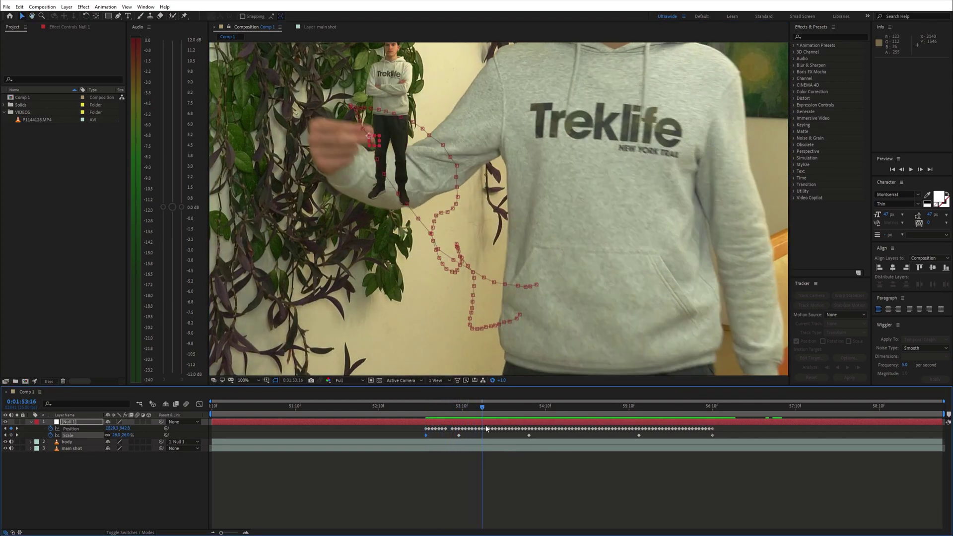
pyautogui.moveTo(487, 426); pyautogui.dragTo(537, 429)
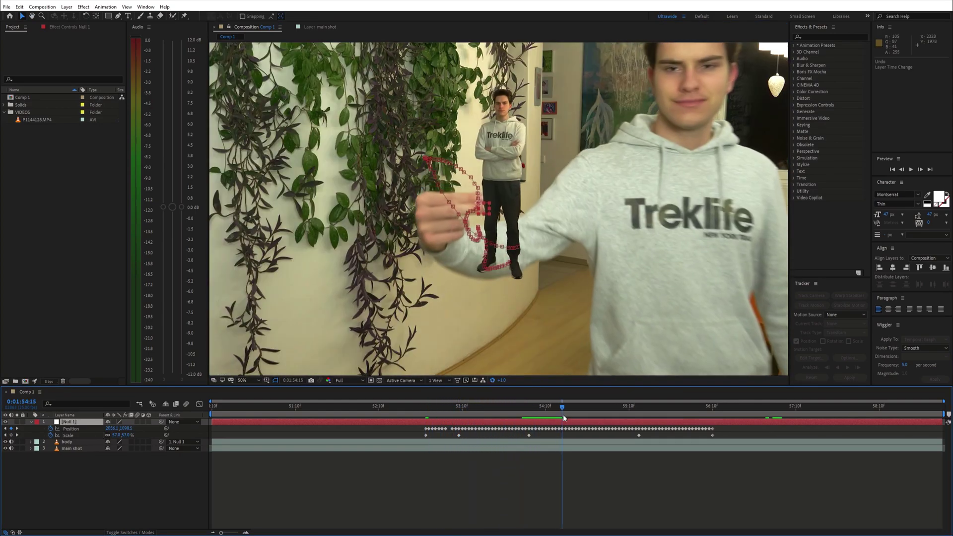
pyautogui.moveTo(564, 416); pyautogui.dragTo(707, 421)
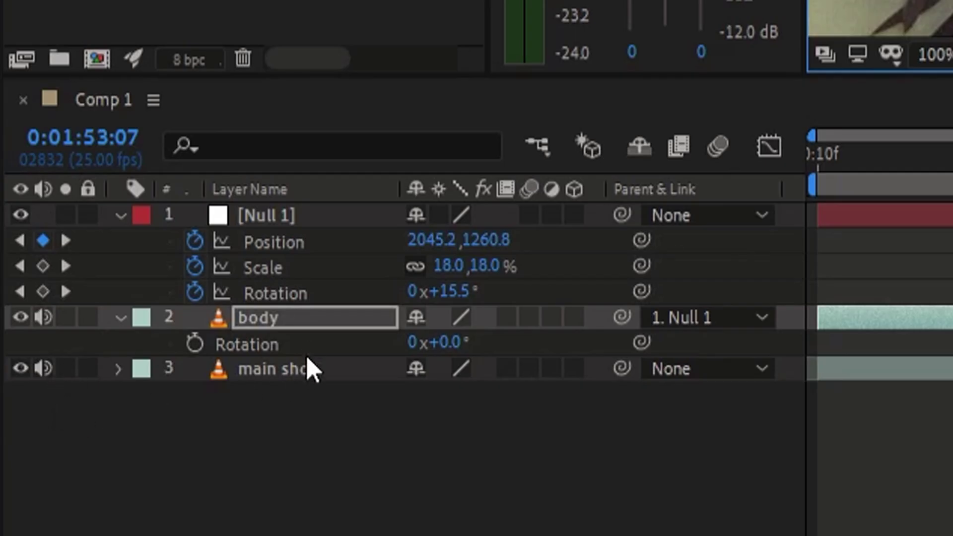
# - Make the body layer 3D and try out its X Rotation
pyautogui.click(320, 324)
pyautogui.click(574, 323)
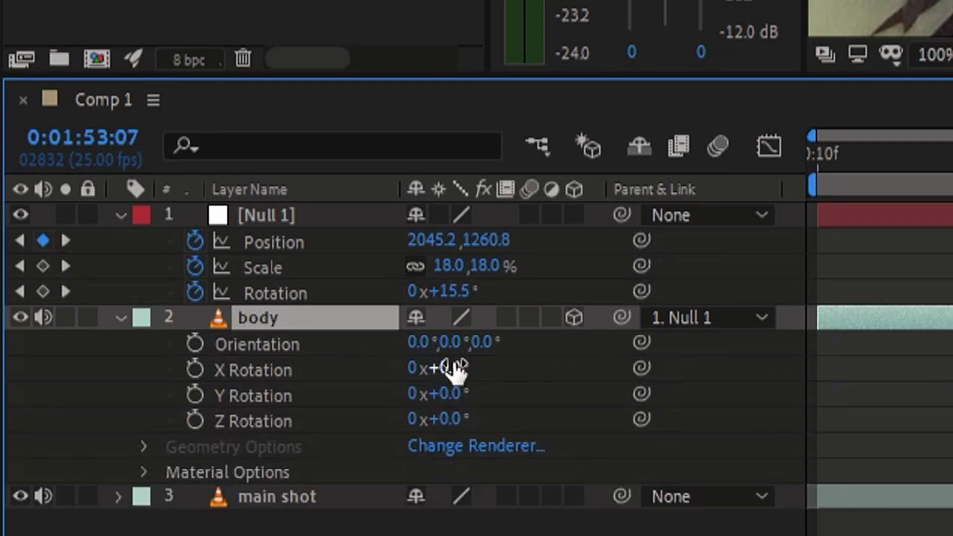
pyautogui.moveTo(450, 367)
pyautogui.mouseDown()
pyautogui.moveTo(500, 364)
pyautogui.moveTo(459, 368)
pyautogui.mouseUp()
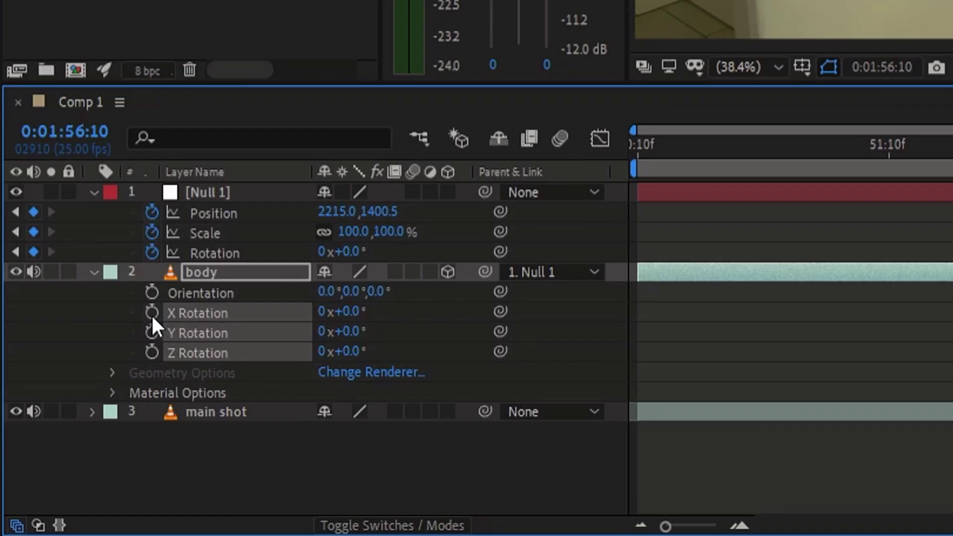
# - Keyframe the body layer's X, Y and Z Rotation at 0:01:56:10 and adjust them at earlier frames to match the hand
pyautogui.click(152, 312)
pyautogui.click(151, 331)
pyautogui.click(152, 352)
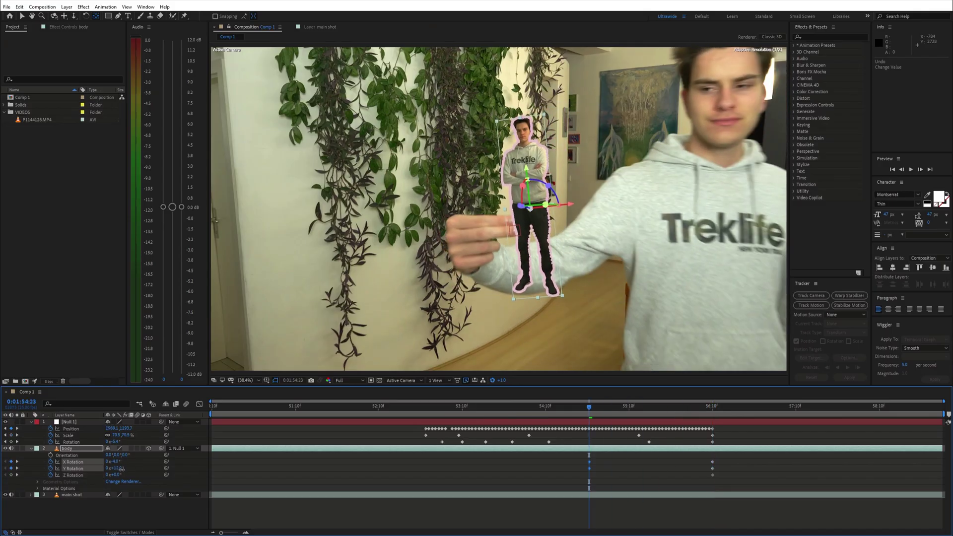
pyautogui.moveTo(120, 469); pyautogui.dragTo(126, 469)
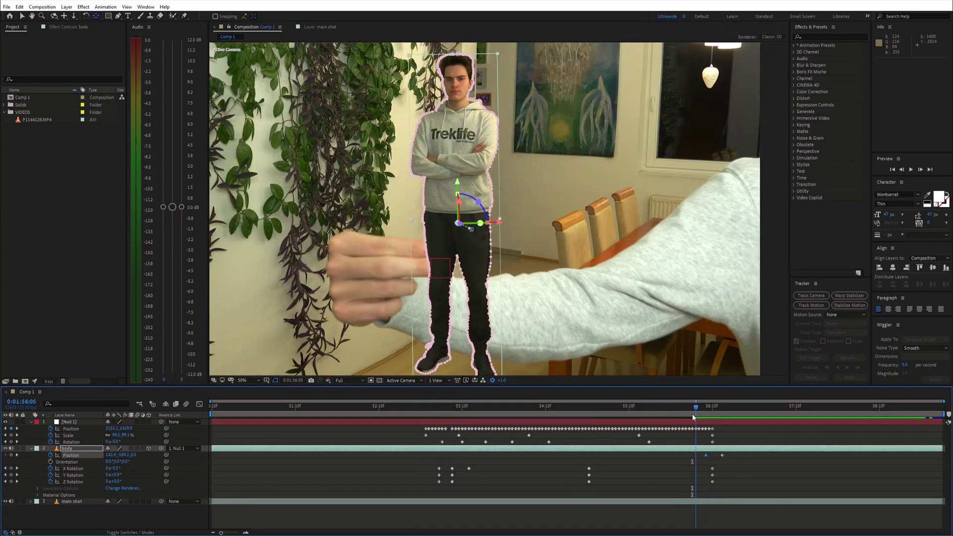
pyautogui.moveTo(692, 413); pyautogui.dragTo(515, 416)
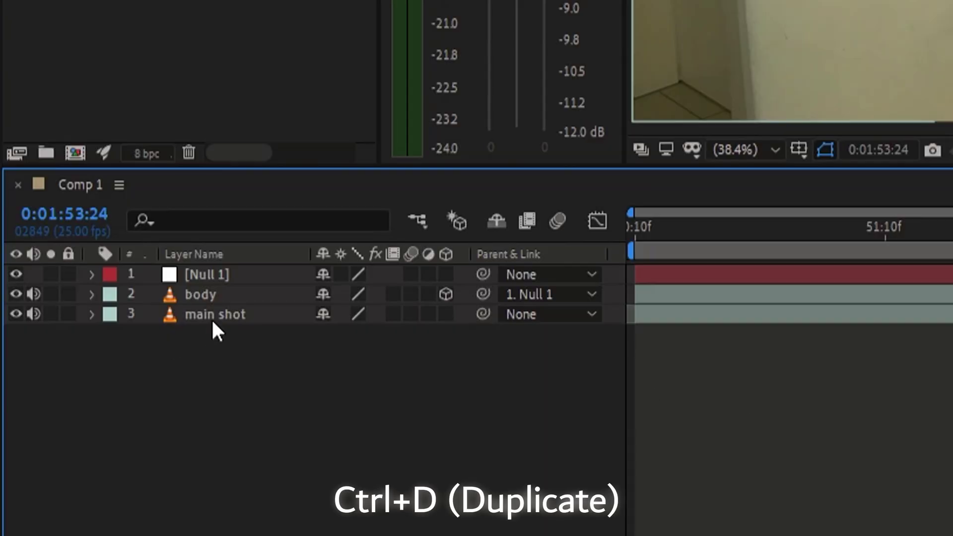
# - Duplicate the main shot layer, move the copy above Null 1 and rename it hand
pyautogui.click(213, 321)
pyautogui.hotkey('ctrl', 'd')
pyautogui.moveTo(222, 318); pyautogui.dragTo(224, 271)
pyautogui.press('Return')
pyautogui.write('hand')
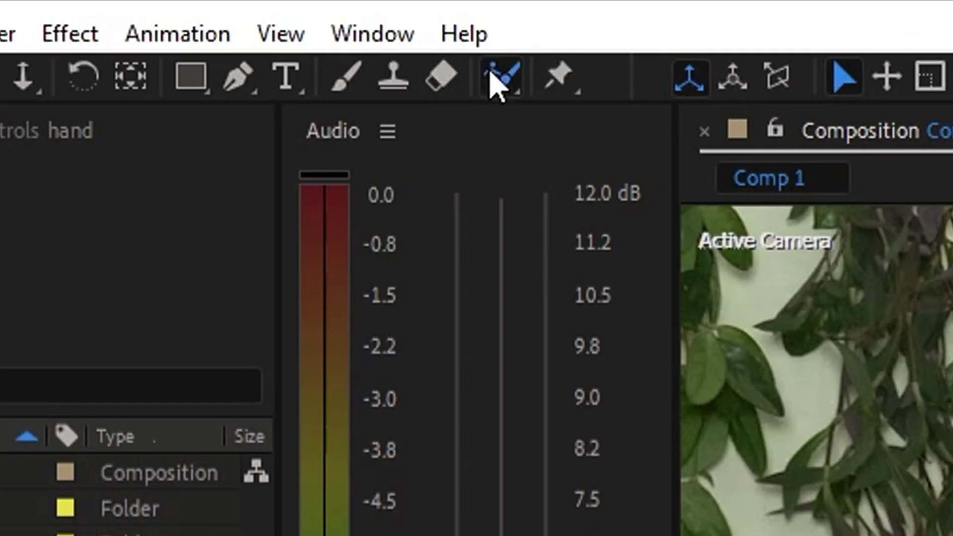
# - Select the man's hand with the Roto Brush on the hand layer, starting at 0:01:53:02
pyautogui.click(498, 79)
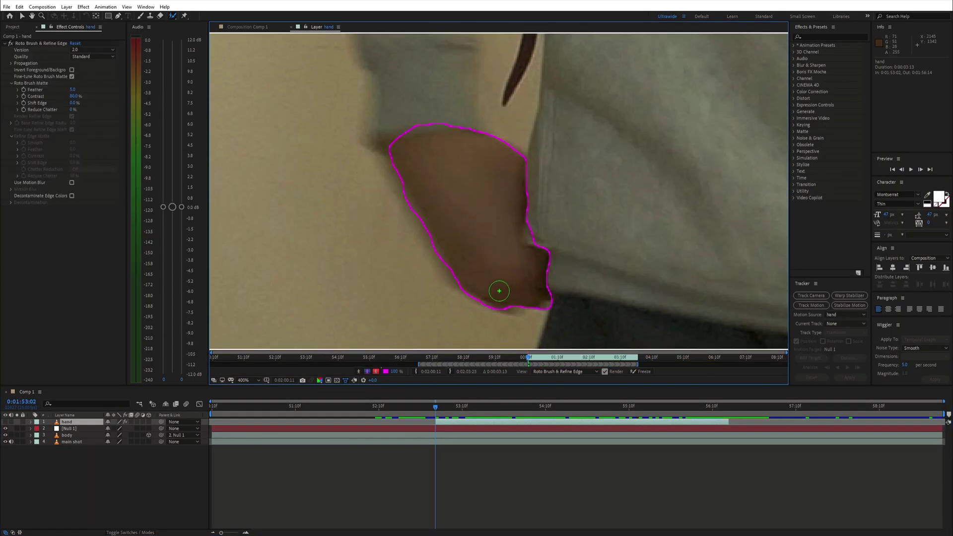
pyautogui.scroll(-1, 500, 291)
pyautogui.press('pagedown')
pyautogui.press('pagedown')
pyautogui.press('pagedown')
pyautogui.press('pagedown')
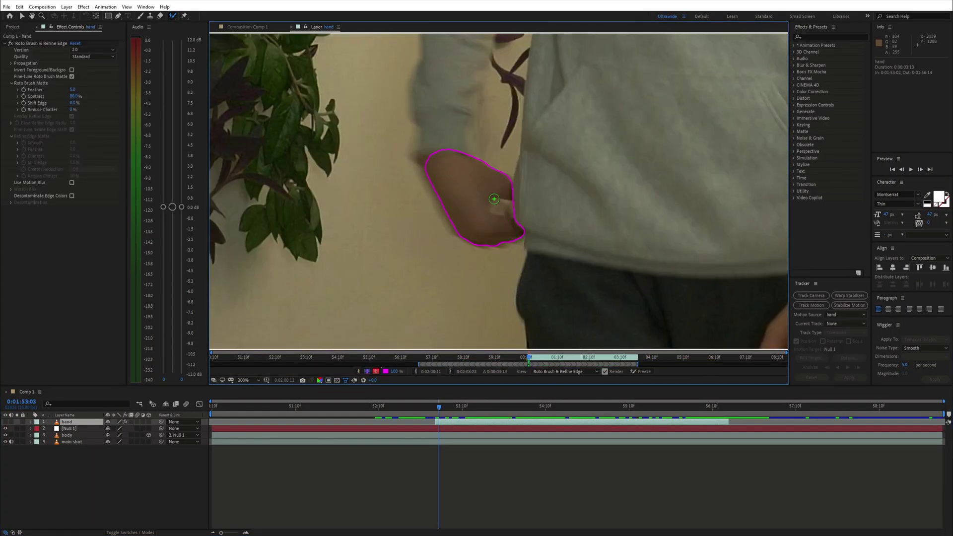
# - Correct the hand's Roto Brush selection in the following frames by subtracting unwanted areas, and freeze its propagation
pyautogui.press('pagedown')
pyautogui.press('pagedown')
pyautogui.press('pagedown')
pyautogui.press('pagedown')
pyautogui.press('pagedown')
pyautogui.press('pagedown')
pyautogui.press('pagedown')
pyautogui.press('pagedown')
pyautogui.press('pagedown')
pyautogui.press('pagedown')
pyautogui.press('pagedown')
pyautogui.press('pagedown')
pyautogui.press('pagedown')
pyautogui.press('pagedown')
pyautogui.press('pagedown')
pyautogui.press('pagedown')
pyautogui.press('pagedown')
pyautogui.press('pagedown')
pyautogui.press('pagedown')
pyautogui.press('pagedown')
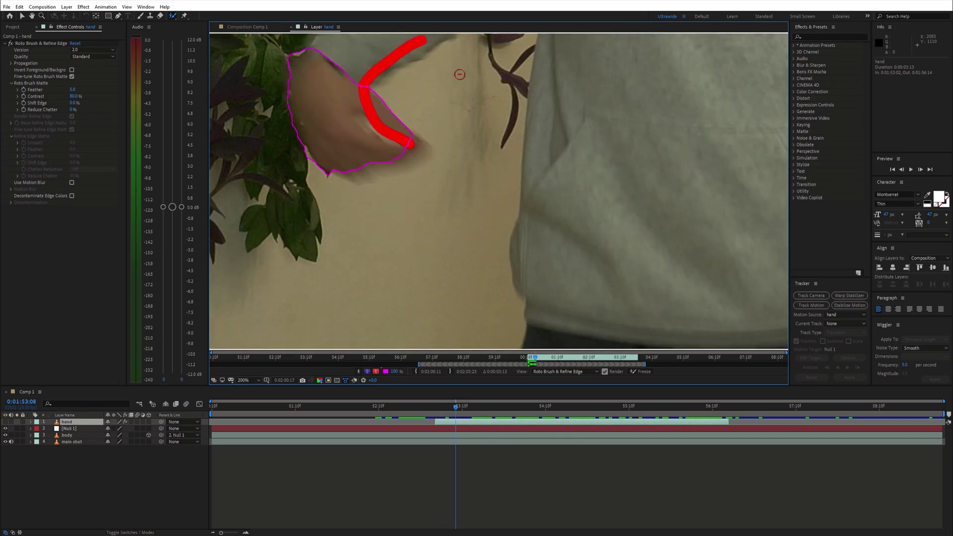
pyautogui.moveTo(567, 95); pyautogui.dragTo(538, 148)
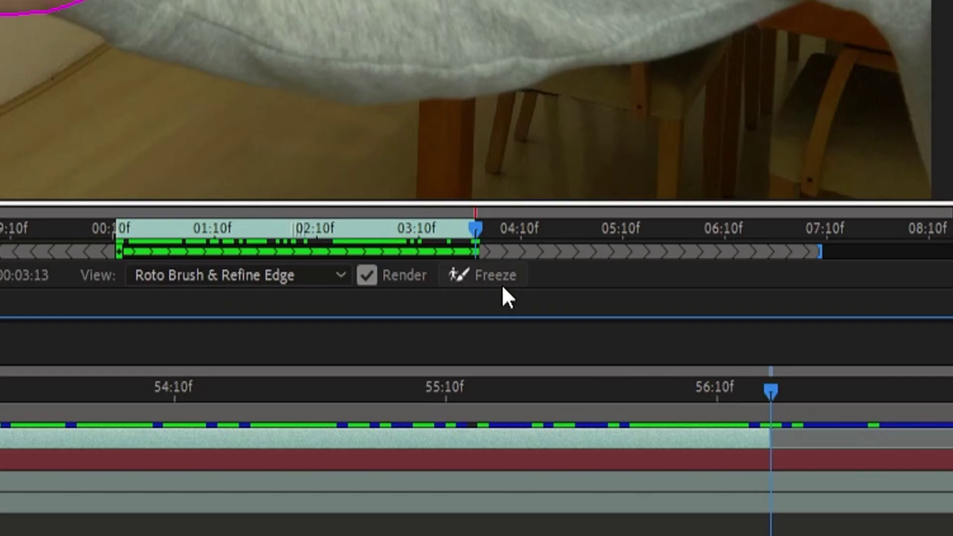
pyautogui.click(502, 287)
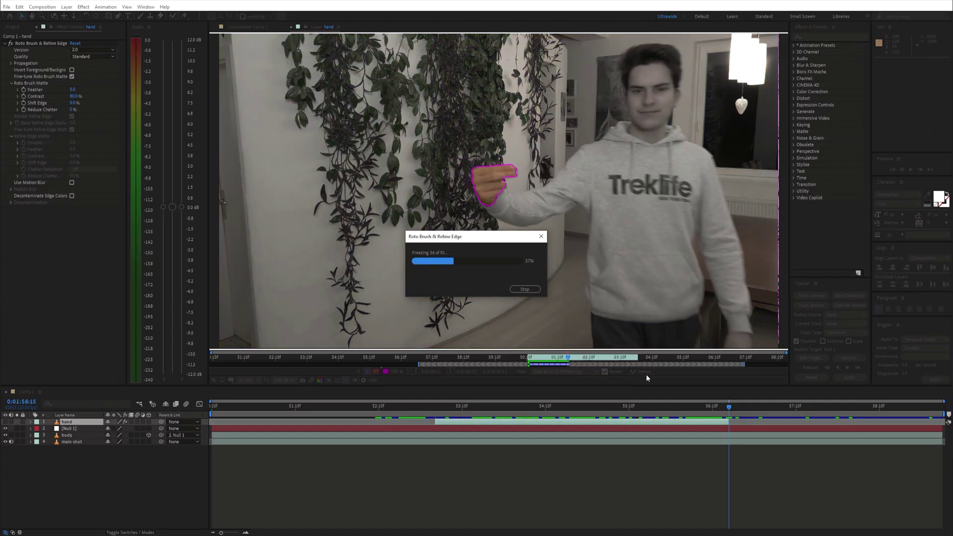
pyautogui.click(247, 27)
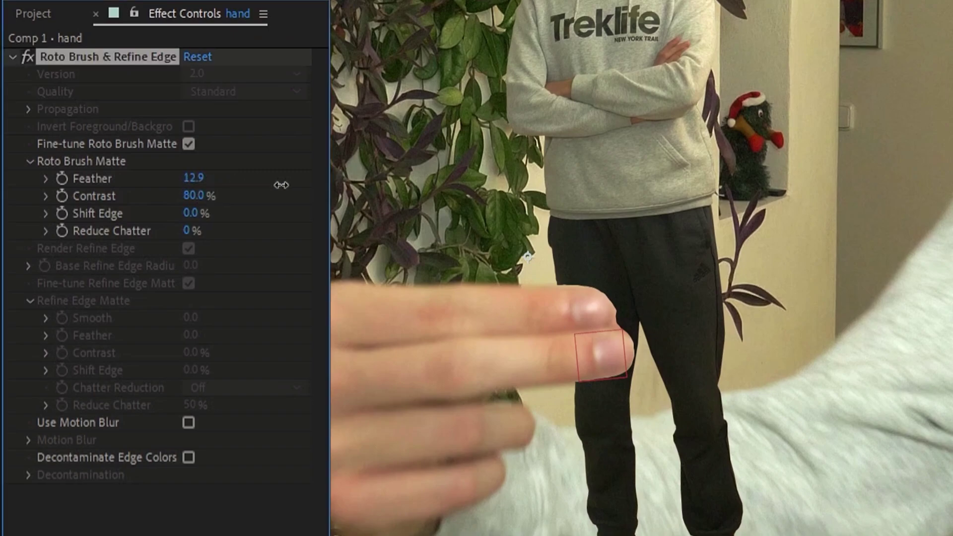
# - Enable motion blur on the hand layer's Roto Brush matte and check the fingers around 0:01:53:04
pyautogui.click(189, 423)
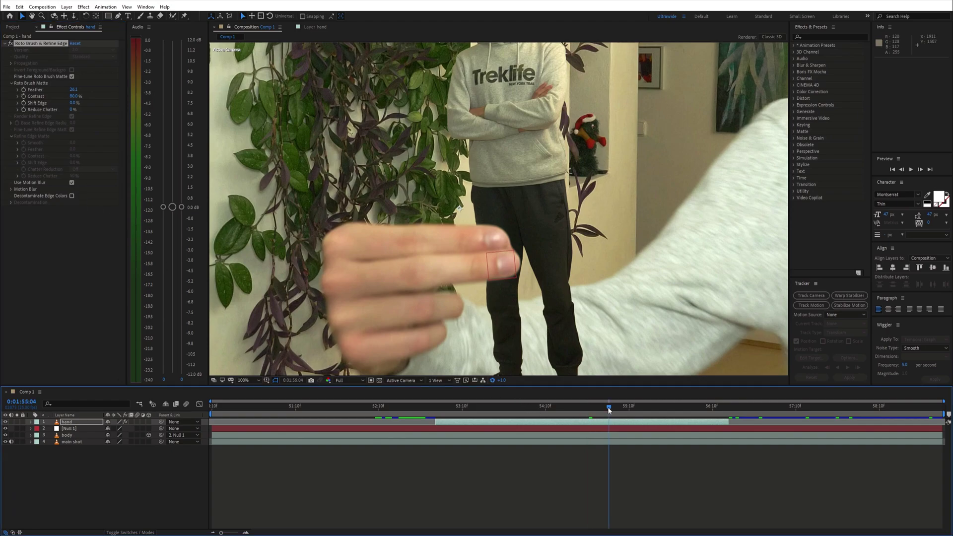
pyautogui.moveTo(610, 409); pyautogui.dragTo(450, 407)
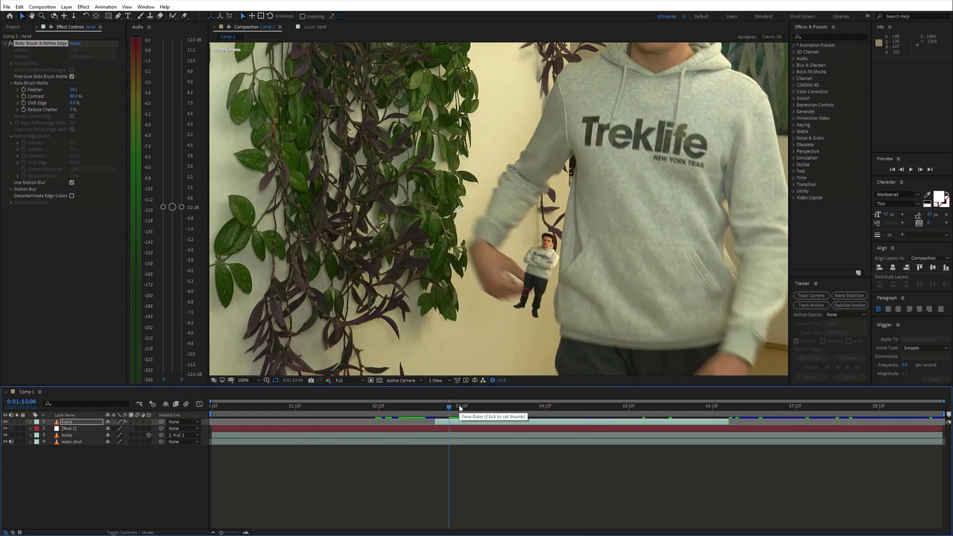
pyautogui.press('pageup')
pyautogui.moveTo(425, 165); pyautogui.dragTo(422, 142)
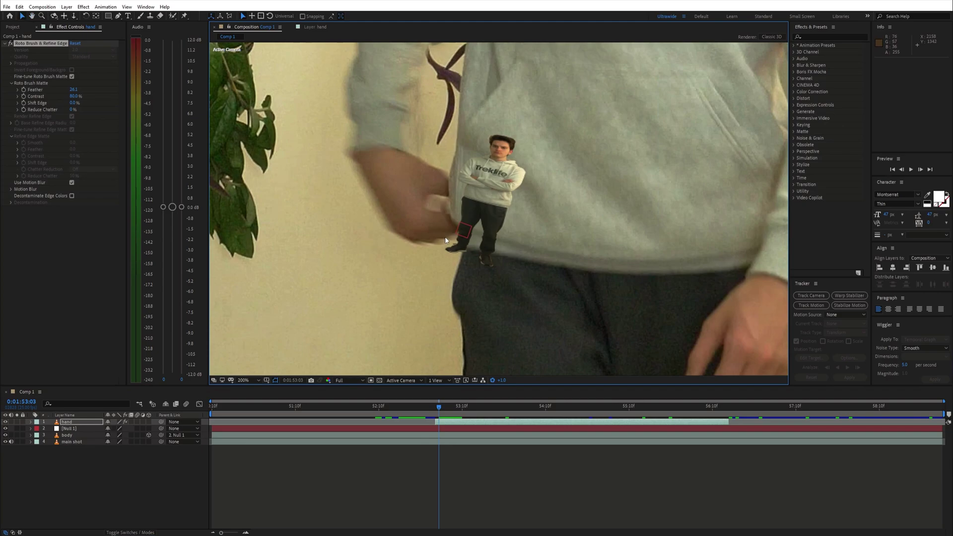
pyautogui.press('space')
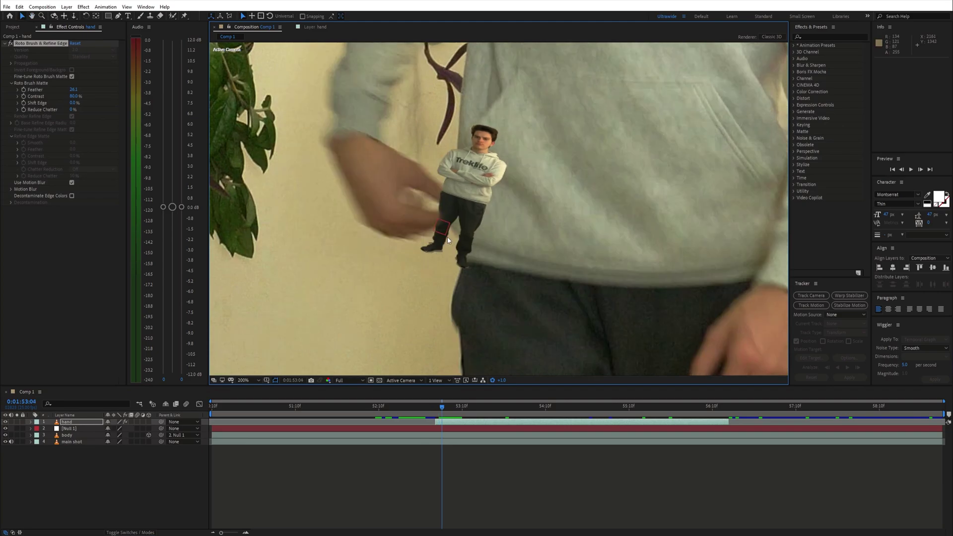
# - Duplicate the main shot layer to the top as body roto and isolate the man's torso and legs with the Roto Brush from 0:01:53:02
pyautogui.click(76, 442)
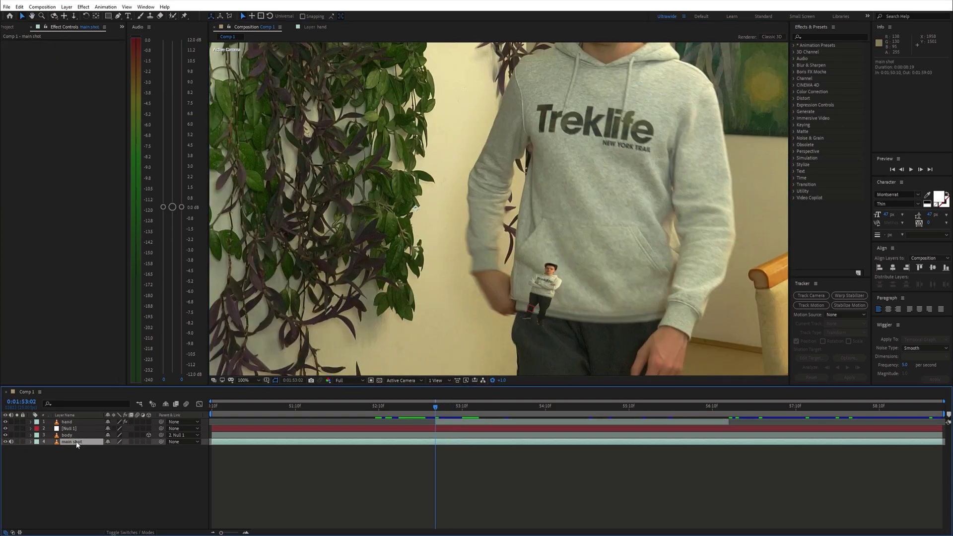
pyautogui.hotkey('ctrl', 'd')
pyautogui.moveTo(76, 442); pyautogui.dragTo(80, 423)
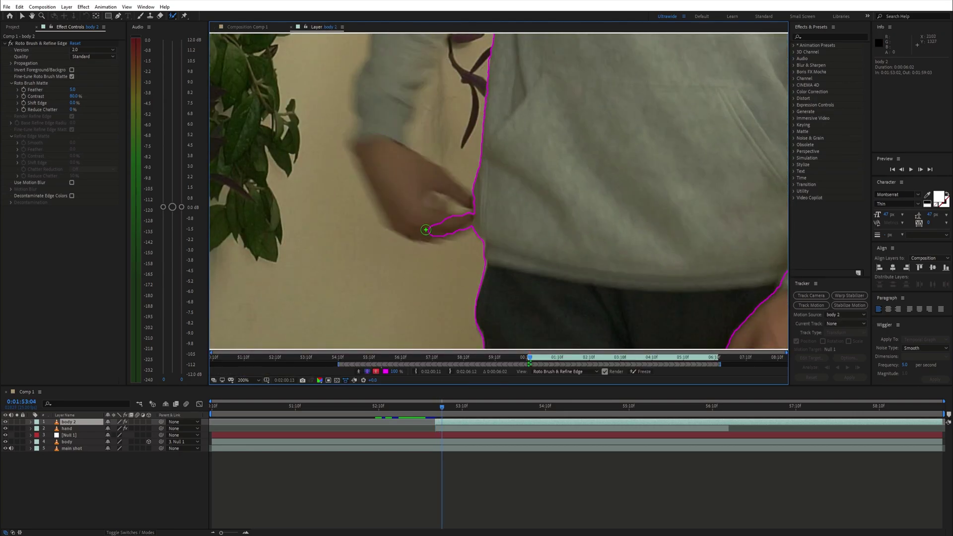
pyautogui.moveTo(362, 170); pyautogui.dragTo(389, 203)
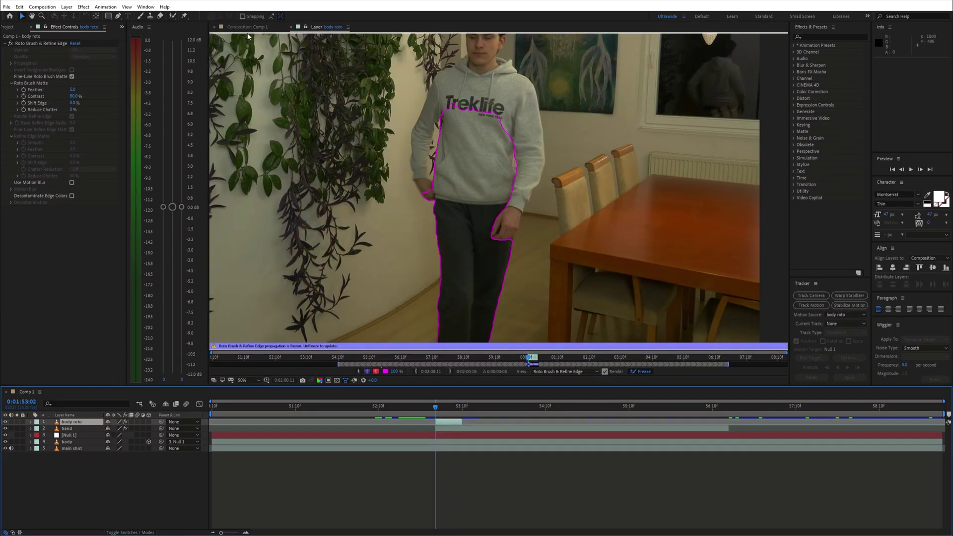
pyautogui.click(250, 28)
pyautogui.moveTo(436, 408); pyautogui.dragTo(439, 411)
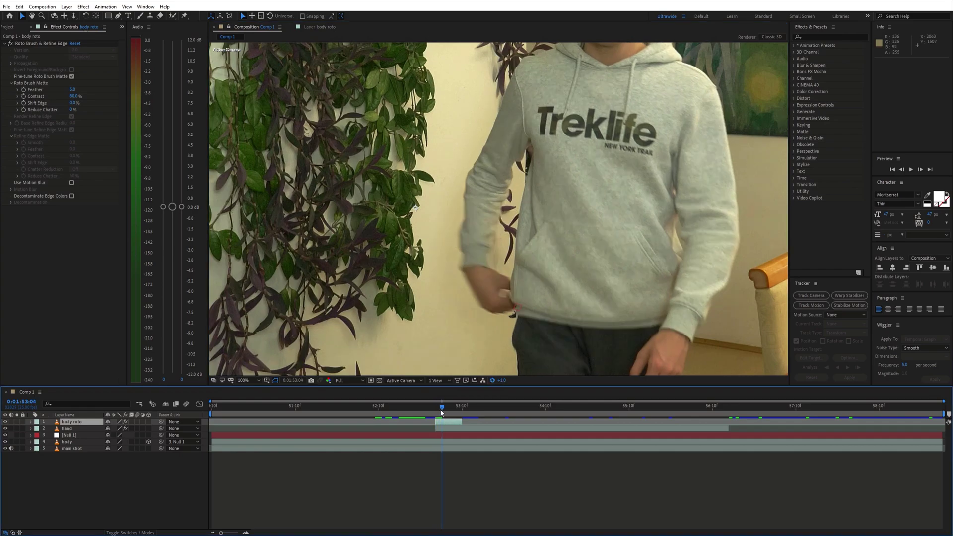
pyautogui.click(445, 412)
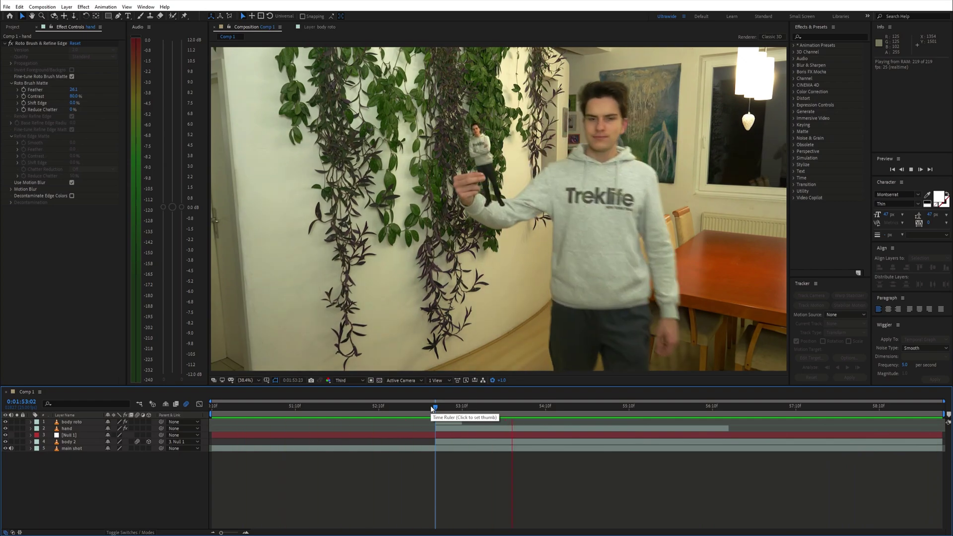
# - Duplicate the main shot layer, move the copy above all layers and trim its start to just after the hand layer ends
pyautogui.click(76, 449)
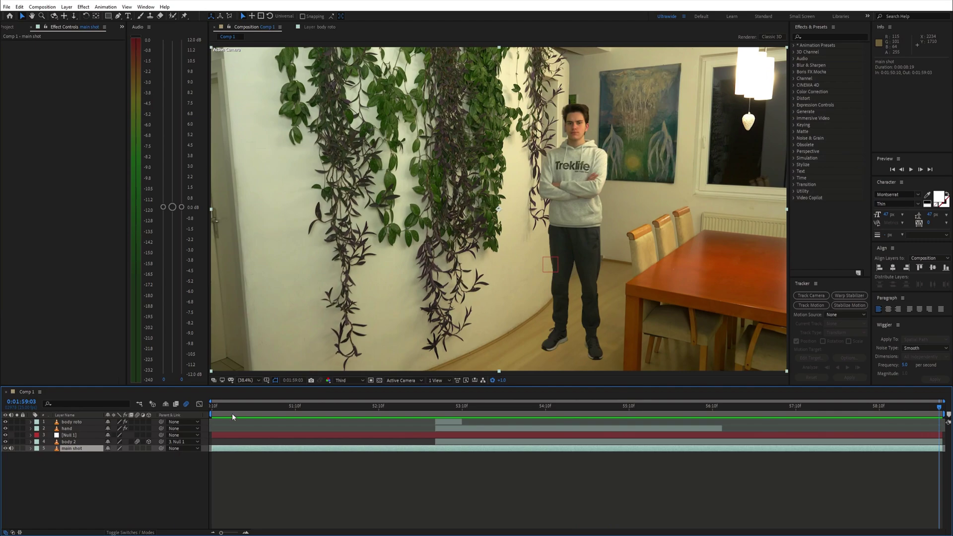
pyautogui.press('Home')
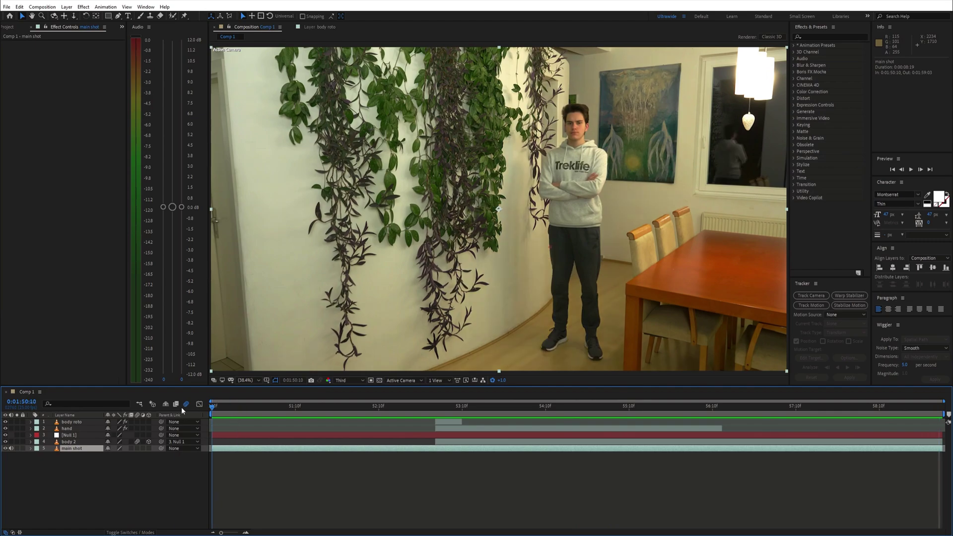
pyautogui.hotkey('ctrl', 'd')
pyautogui.moveTo(77, 449); pyautogui.dragTo(79, 420)
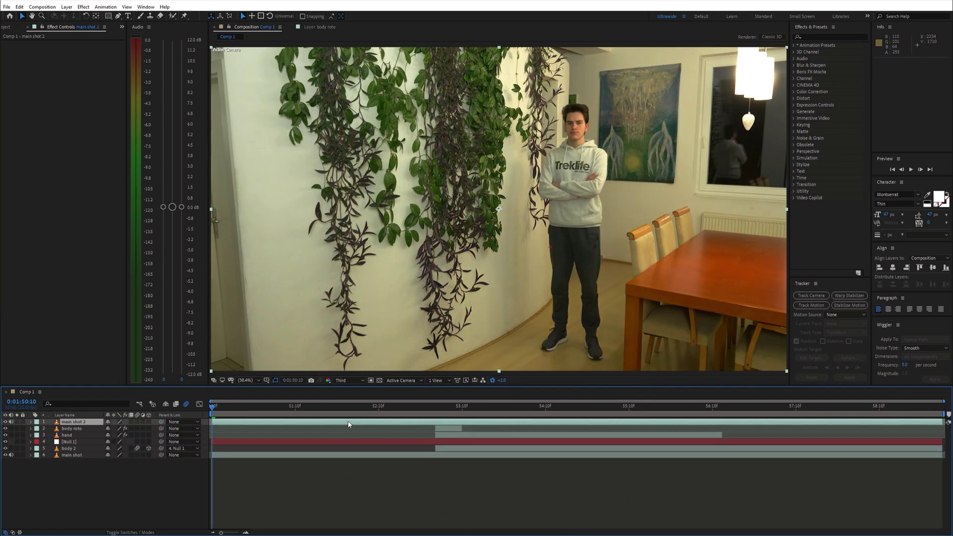
pyautogui.moveTo(941, 422); pyautogui.dragTo(877, 422)
# - Freeze the duplicated main shot layer on a frame near the end of the composition
pyautogui.click(926, 407)
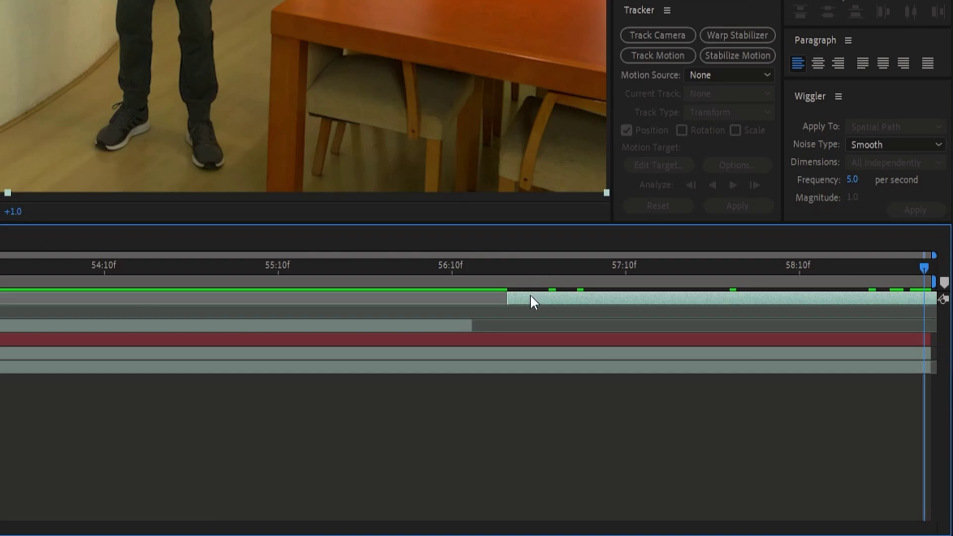
pyautogui.rightClick(751, 420)
pyautogui.moveTo(494, 168)
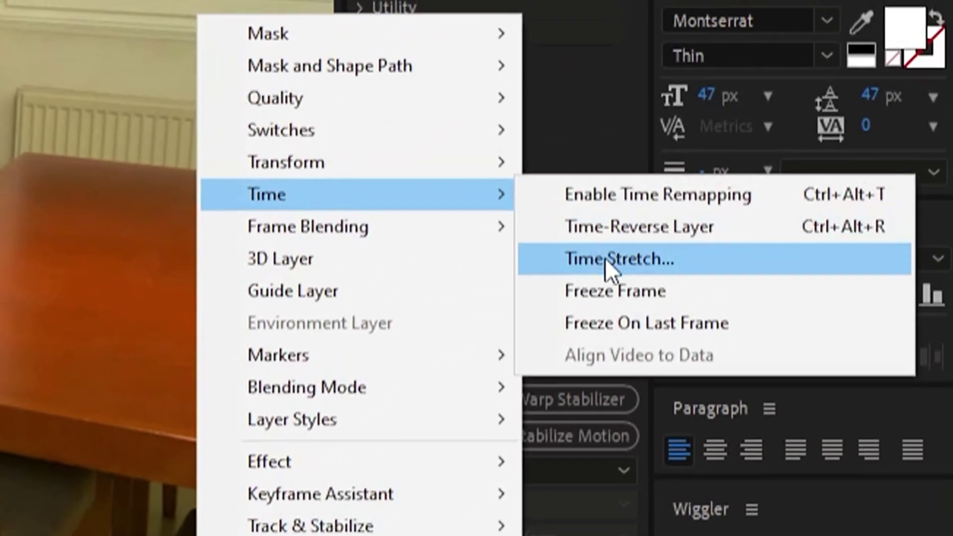
pyautogui.click(616, 290)
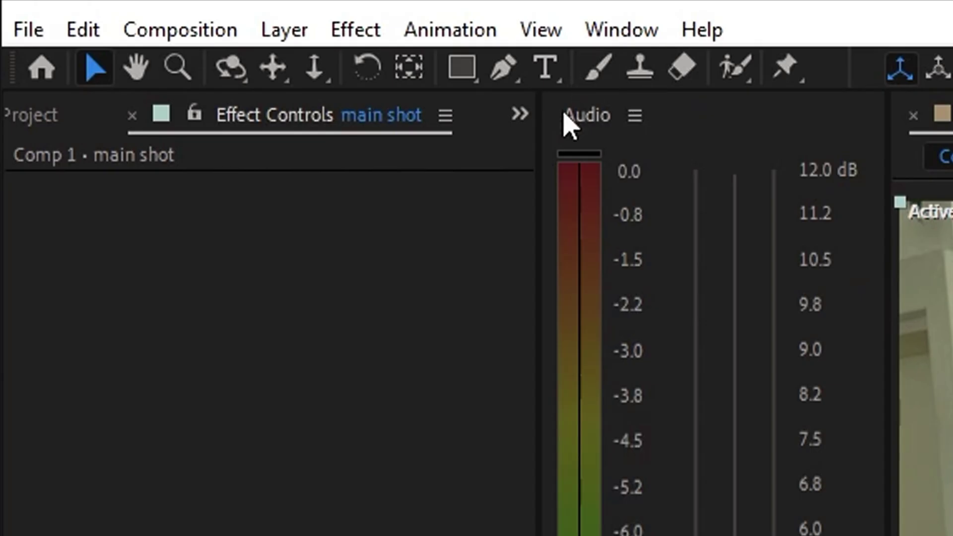
# - Mask the standing man and the surrounding floor on the frozen layer, name it shadow and extend its start to 0:01:55:03
pyautogui.click(481, 357)
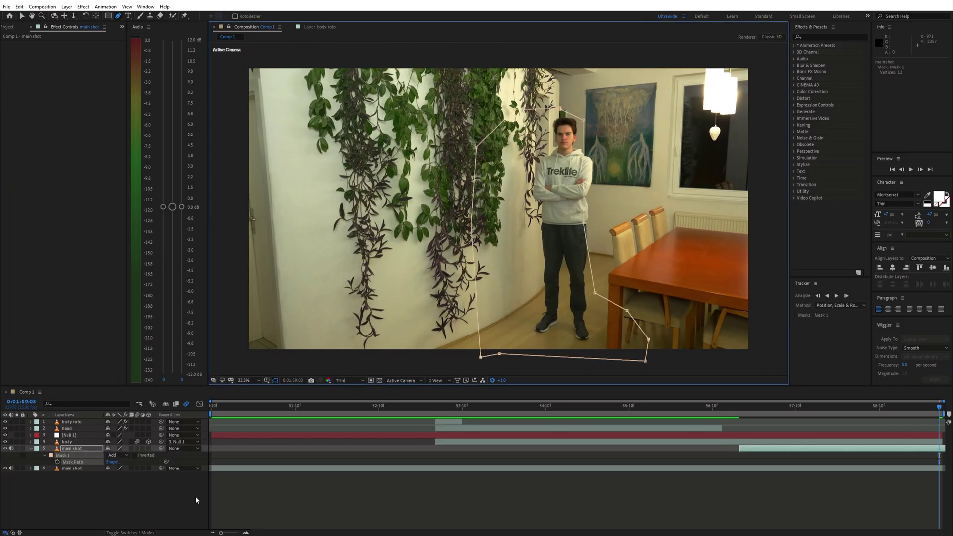
pyautogui.press('m')
pyautogui.press('m')
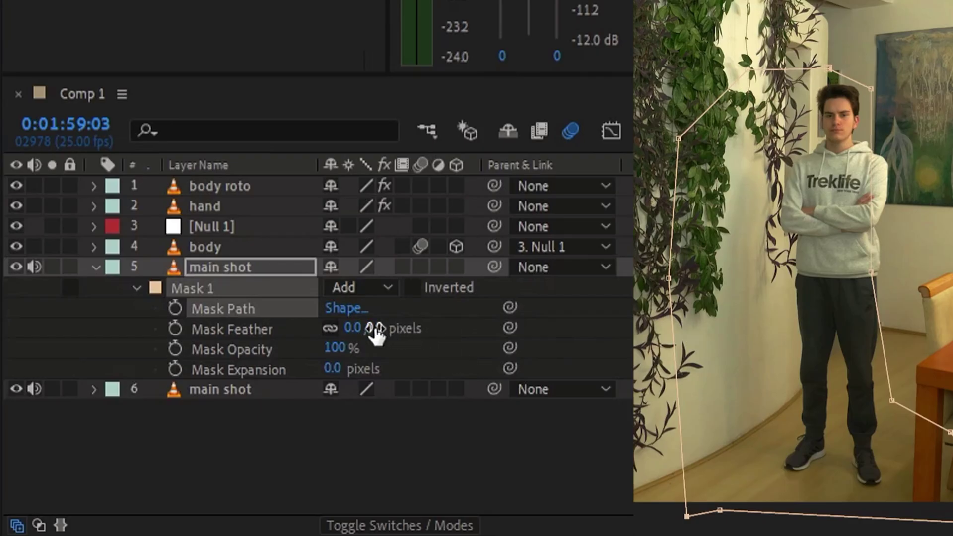
pyautogui.moveTo(376, 328); pyautogui.dragTo(629, 348)
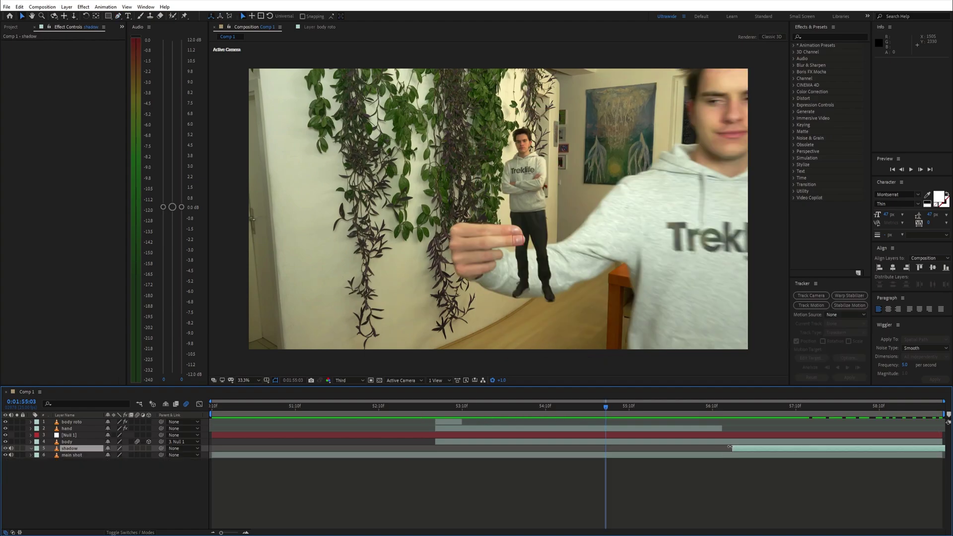
pyautogui.moveTo(728, 448); pyautogui.dragTo(613, 454)
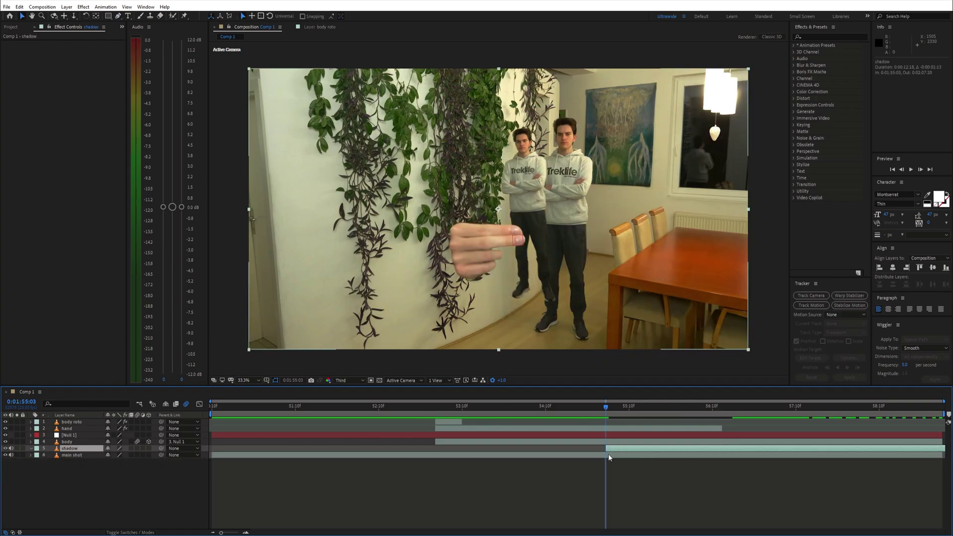
pyautogui.moveTo(609, 408)
pyautogui.mouseDown()
pyautogui.moveTo(721, 414)
pyautogui.moveTo(589, 415)
pyautogui.moveTo(602, 416)
pyautogui.mouseUp()
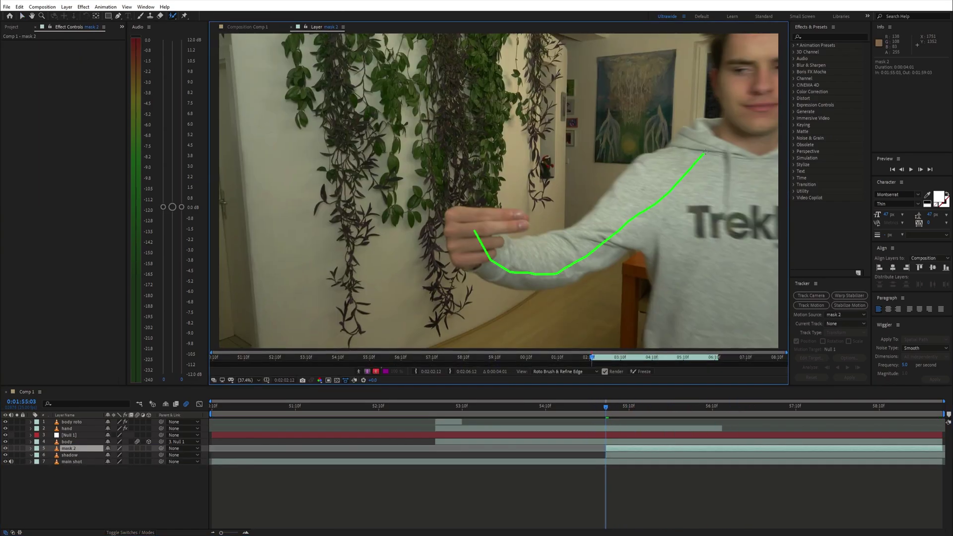
# - Select the man with his outstretched arm on the mask 2 layer using the Roto Brush, propagate the selection and freeze it
pyautogui.moveTo(706, 152); pyautogui.dragTo(720, 298)
pyautogui.moveTo(497, 127); pyautogui.dragTo(618, 139)
pyautogui.moveTo(514, 240); pyautogui.dragTo(527, 242)
pyautogui.press('pagedown')
pyautogui.press('space')
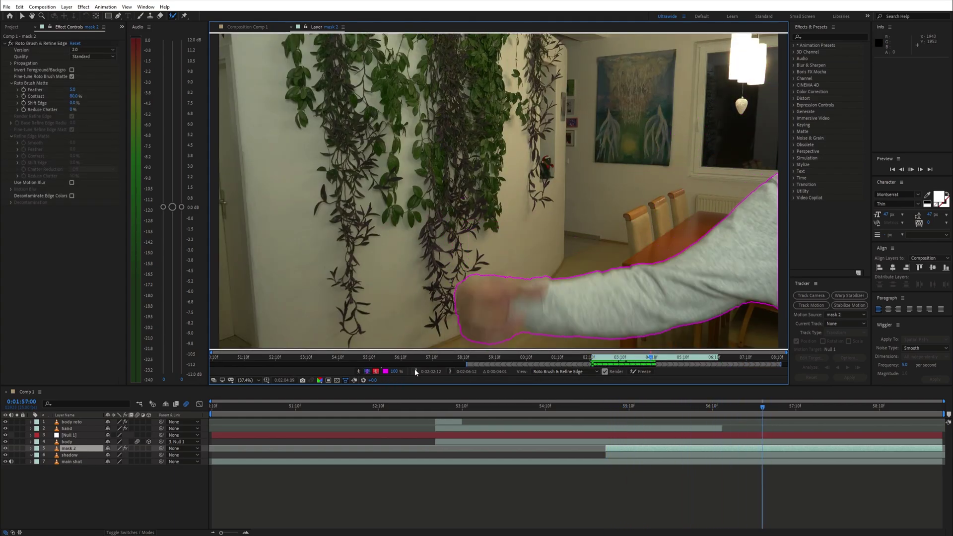
pyautogui.click(642, 372)
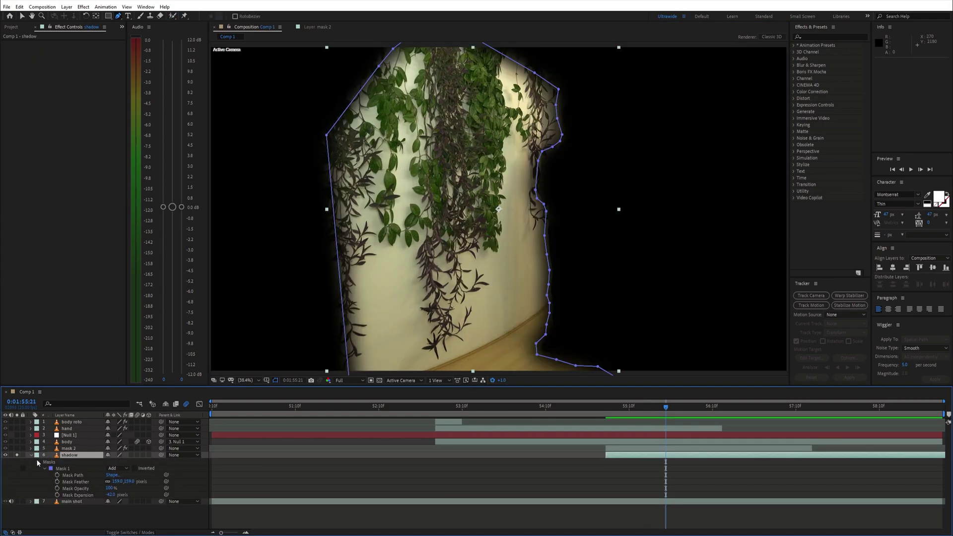
# - Inspect the shadow layer in isolation and keyframe its Opacity at 100% at 0:01:56:08, then go back toward the layer's start
pyautogui.click(30, 455)
pyautogui.click(17, 455)
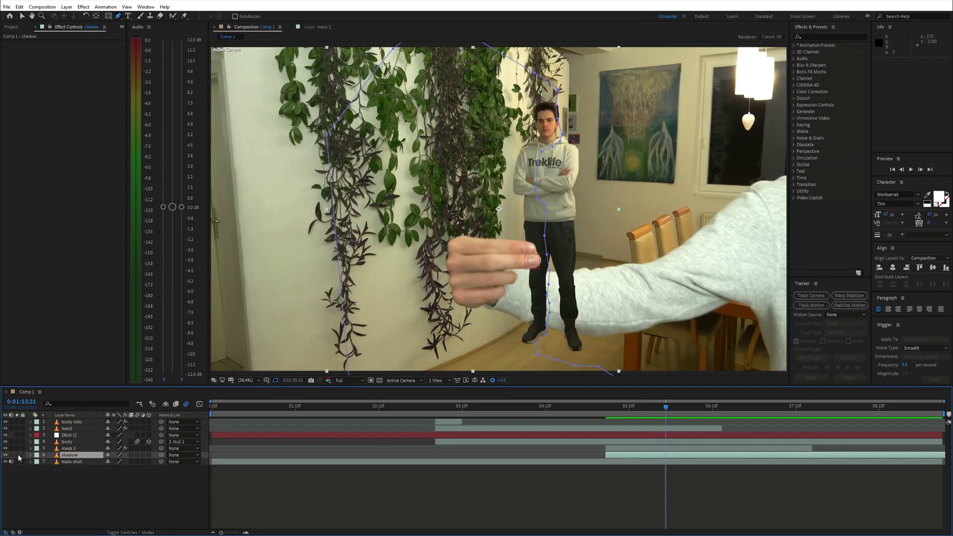
pyautogui.click(18, 455)
pyautogui.click(16, 455)
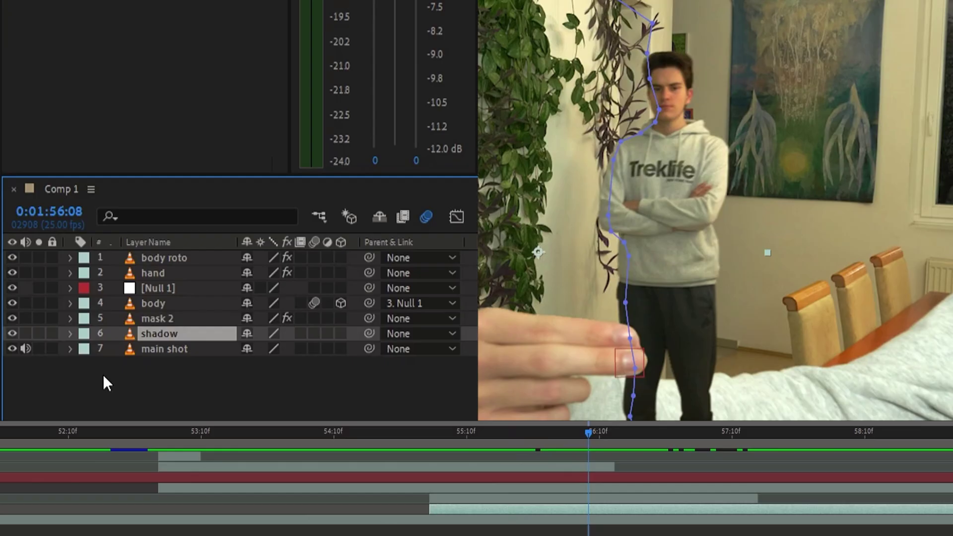
pyautogui.press('t')
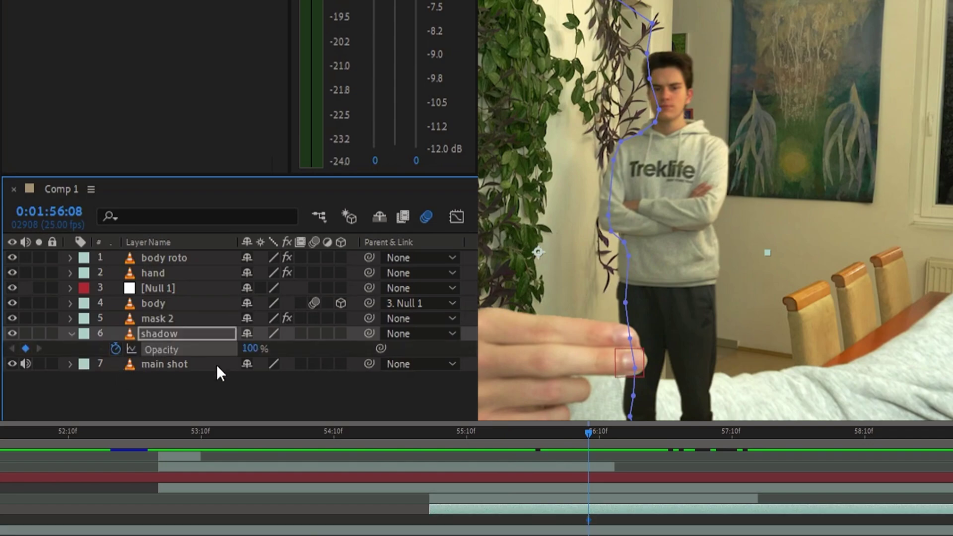
pyautogui.moveTo(494, 434); pyautogui.dragTo(421, 439)
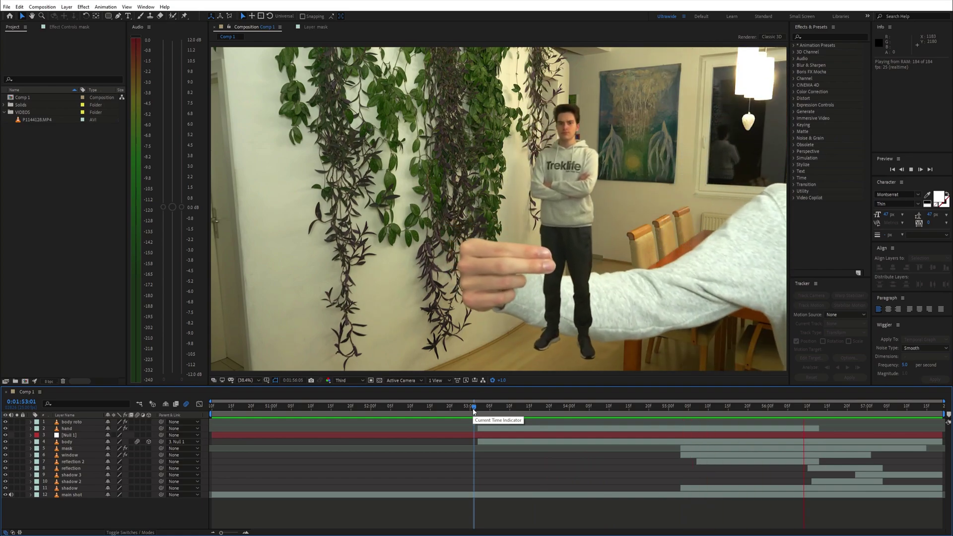
# - Select all layers in Comp 1 and pre-compose them
pyautogui.click(879, 408)
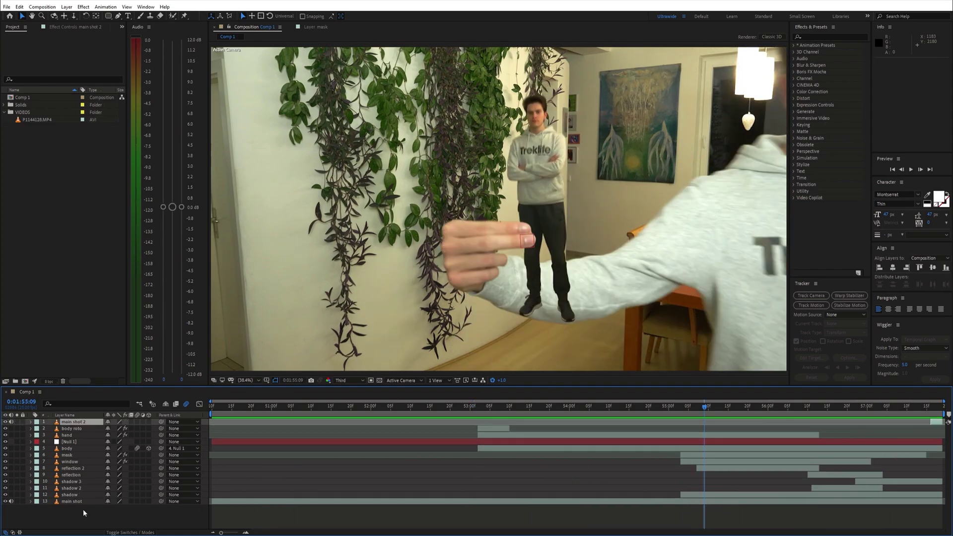
pyautogui.keyDown('shift'); pyautogui.click(82, 508); pyautogui.keyUp('shift')
pyautogui.rightClick(92, 429)
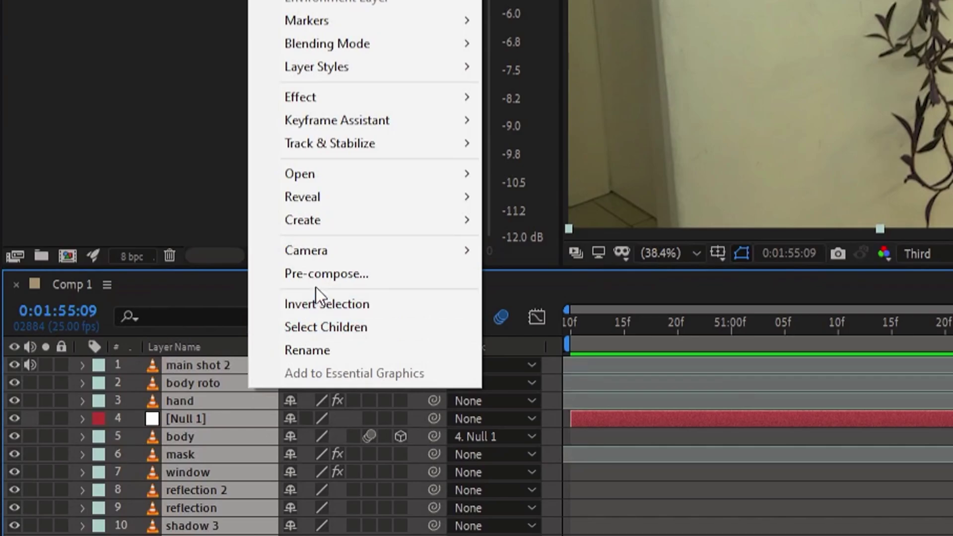
pyautogui.click(318, 274)
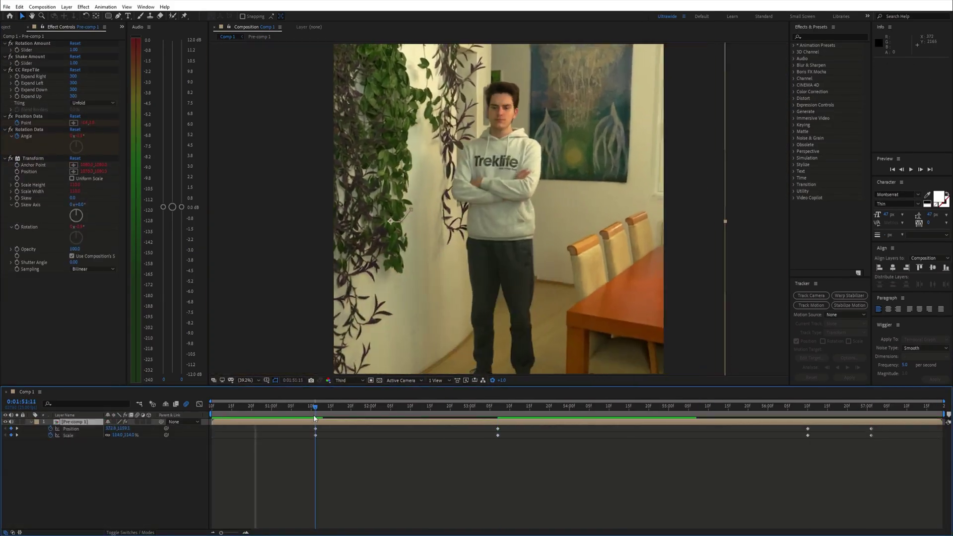